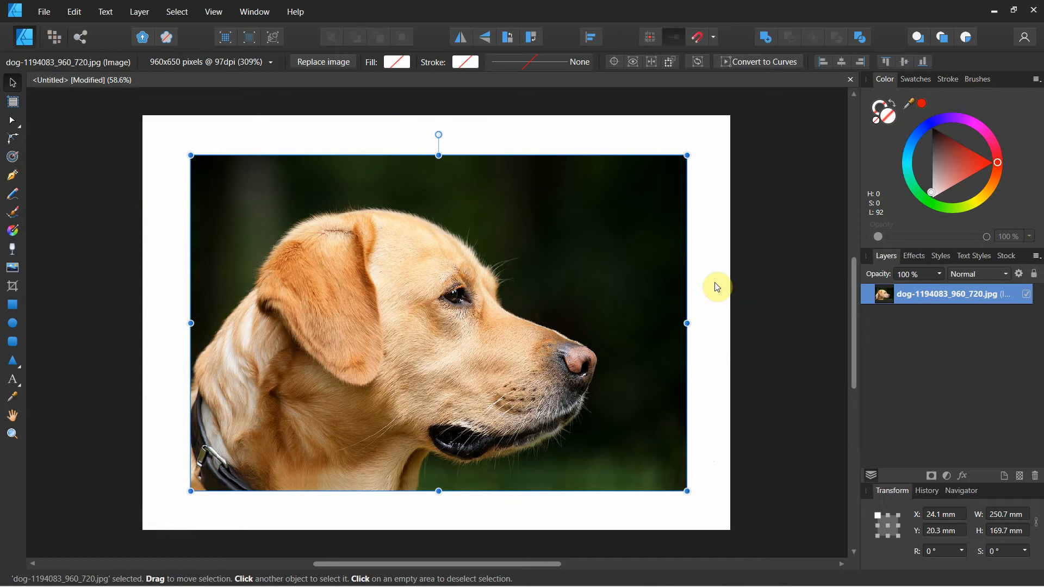
Step: Delete the current dog picture and place dog-1194083_960_720.jpg across the page at about 284 × 192 mm
{"action": "key", "text": "Delete"}
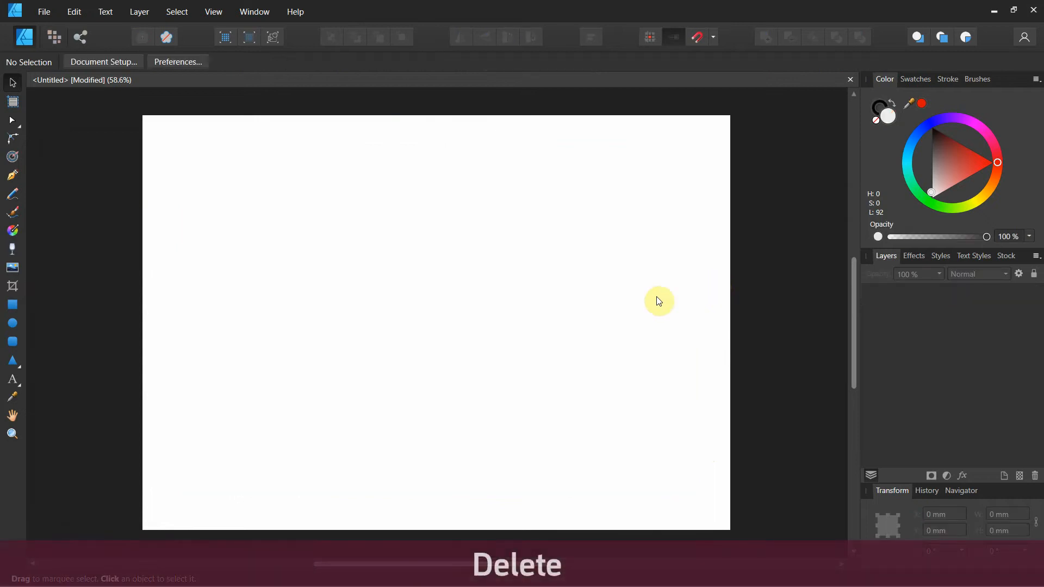
{"action": "left_click", "coordinate": [16, 272]}
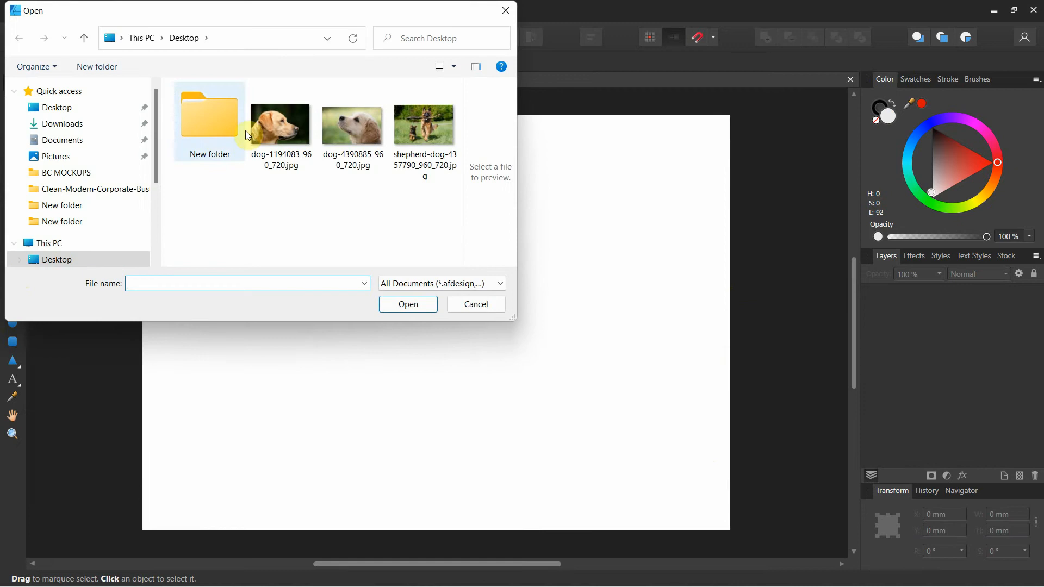
{"action": "left_click", "coordinate": [280, 127]}
{"action": "left_click", "coordinate": [408, 304]}
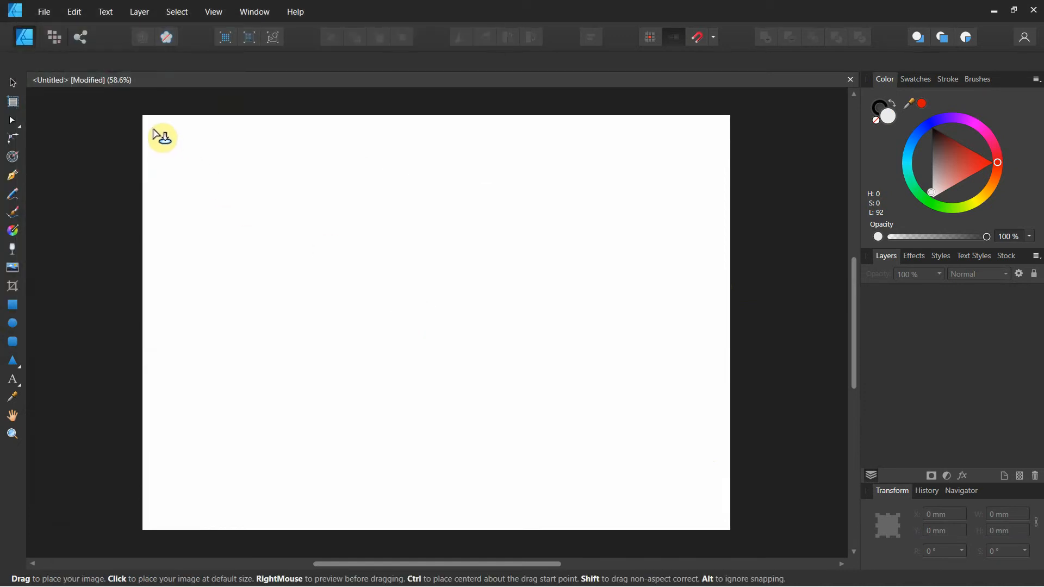
{"action": "left_click_drag", "start_coordinate": [155, 132], "coordinate": [729, 501]}
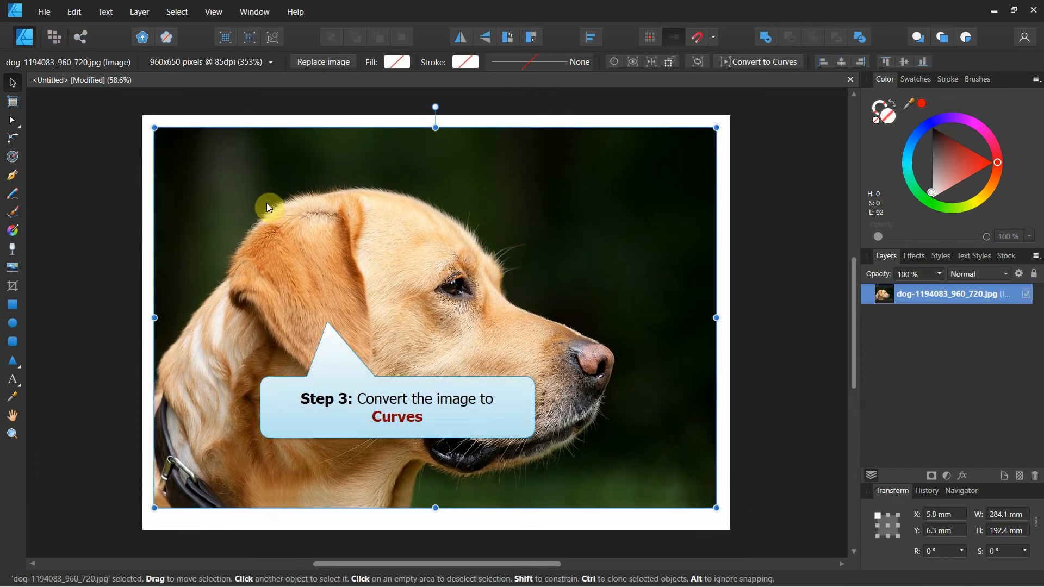
Step: Convert the placed dog image to curves
{"action": "right_click", "coordinate": [469, 180]}
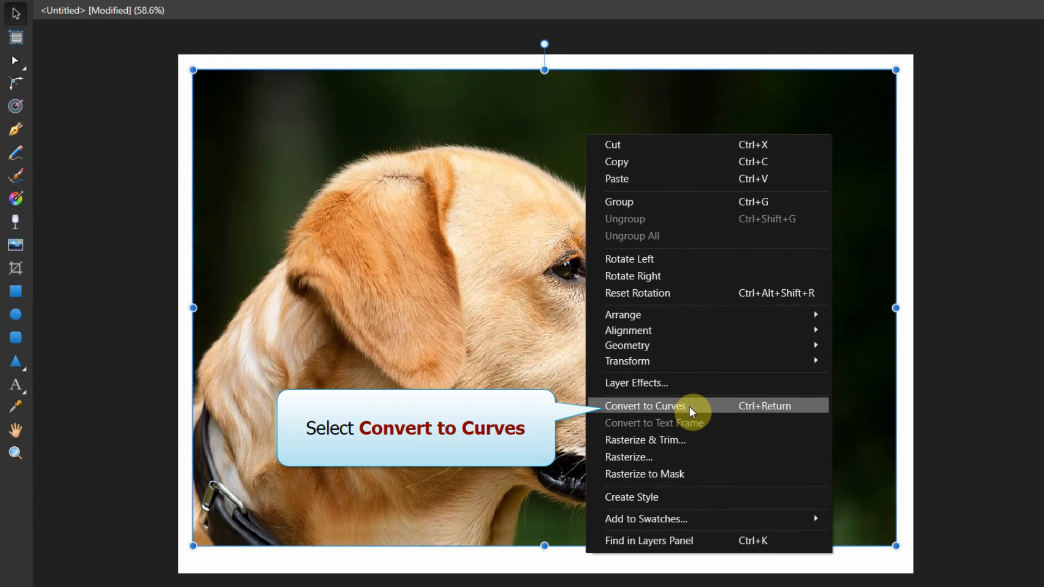
{"action": "left_click", "coordinate": [691, 407]}
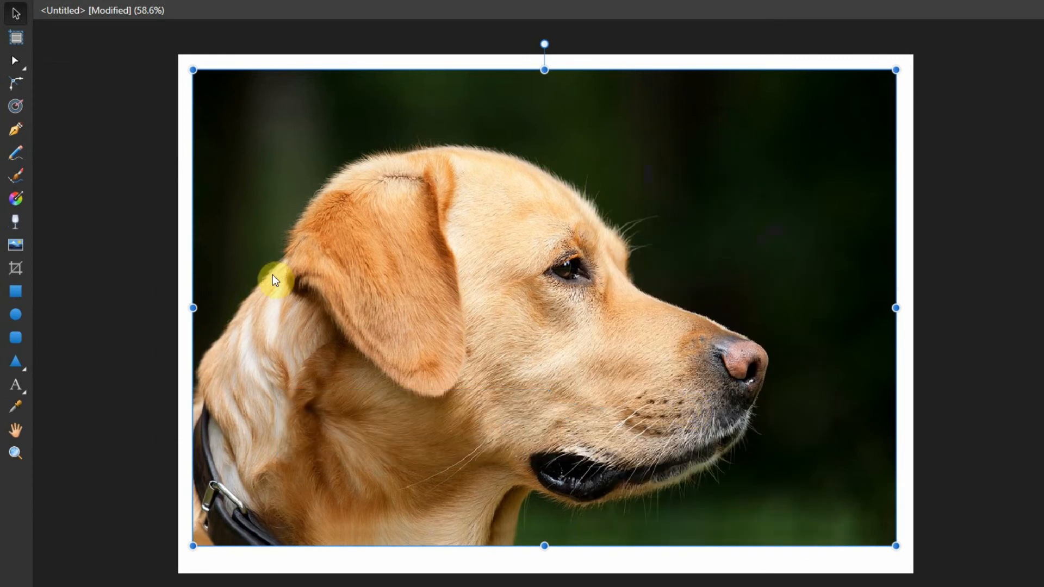
Step: Start a Pen tool outline on the back of the dog's neck, just above the collar
{"action": "left_click", "coordinate": [16, 132]}
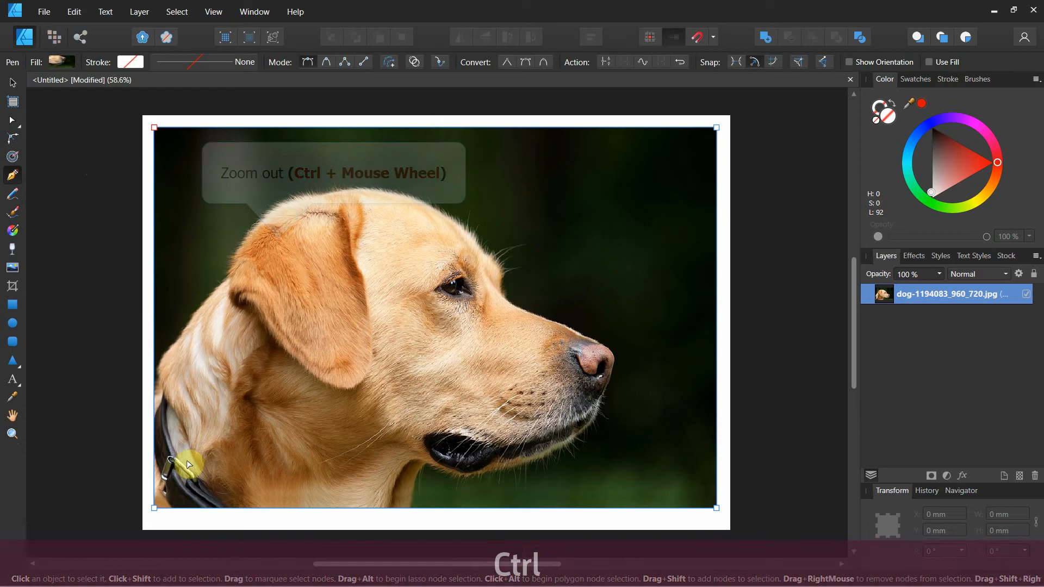
{"action": "scroll", "coordinate": [164, 499], "scroll_direction": "up", "scroll_amount": 2}
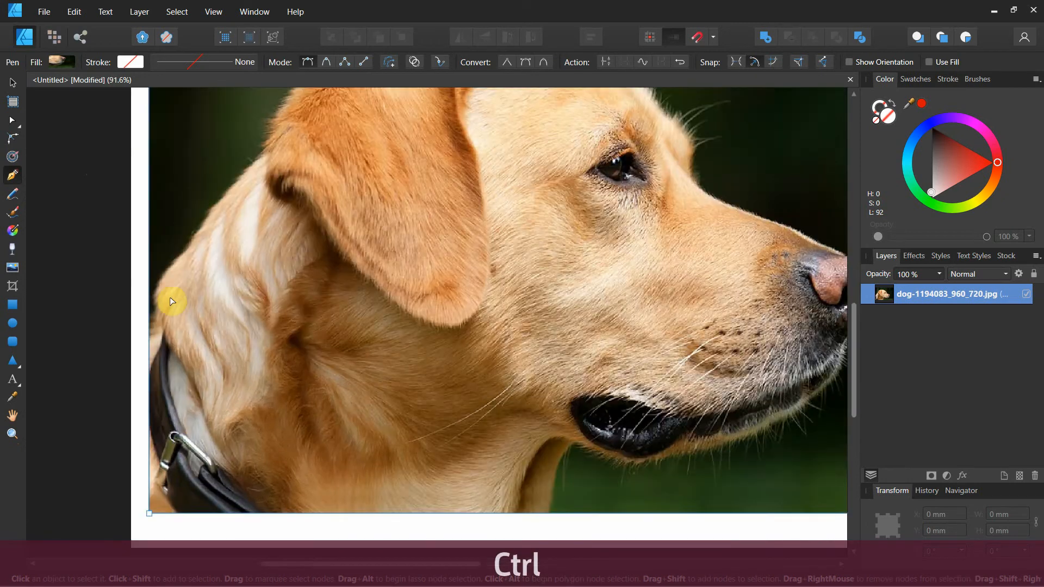
{"action": "scroll", "coordinate": [170, 288], "scroll_direction": "up", "scroll_amount": 2}
{"action": "scroll", "coordinate": [176, 284], "scroll_direction": "up", "scroll_amount": 1}
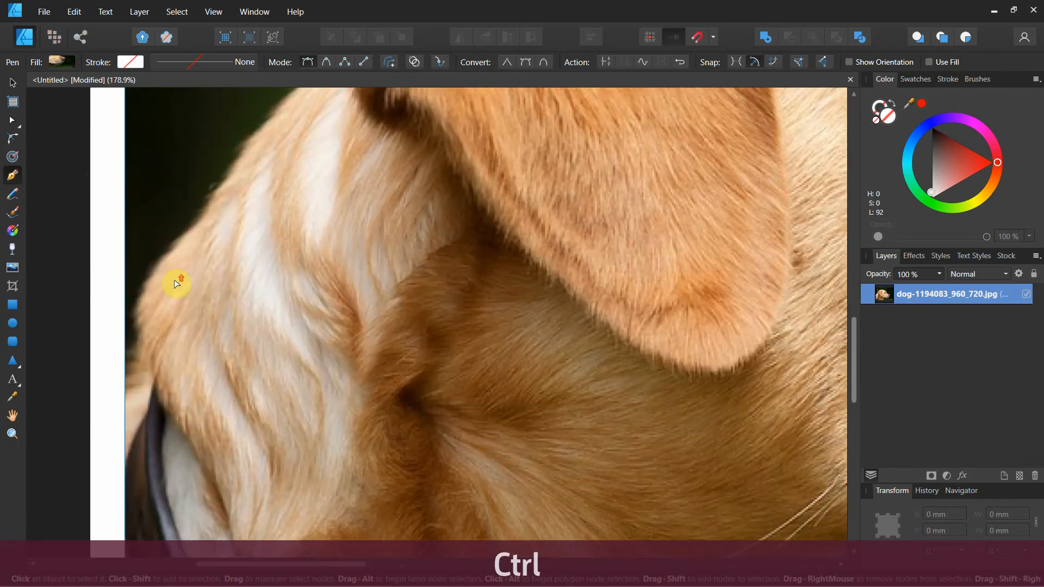
{"action": "left_click_drag", "start_coordinate": [208, 242], "coordinate": [217, 304]}
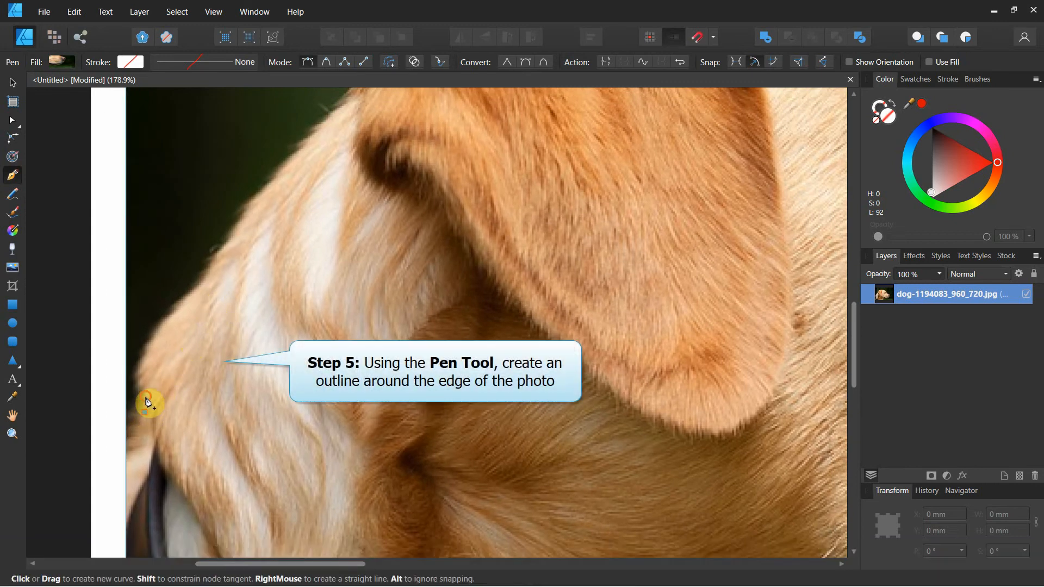
{"action": "left_click_drag", "start_coordinate": [145, 412], "coordinate": [146, 396]}
{"action": "left_click", "coordinate": [145, 359]}
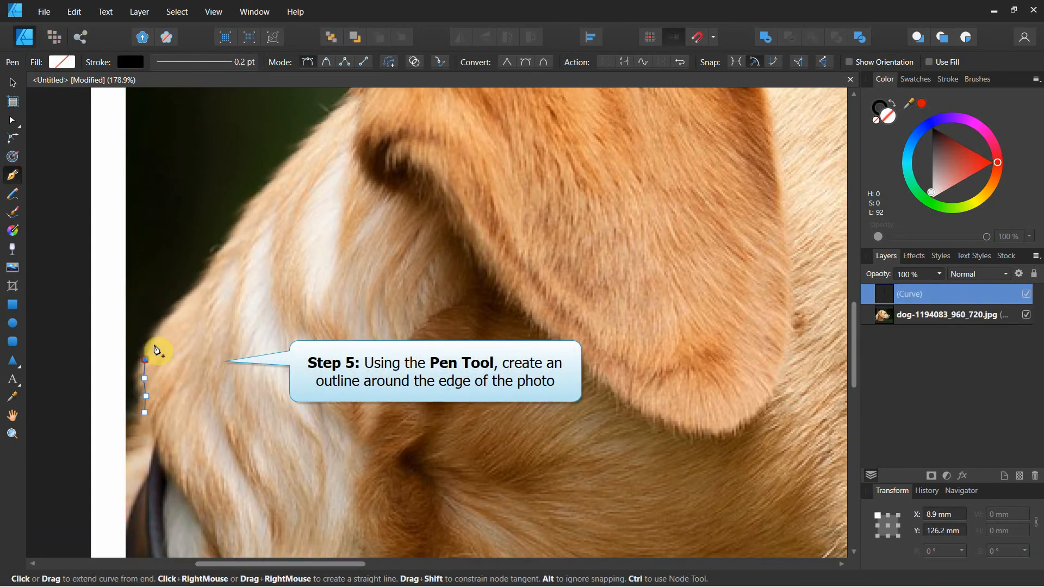
{"action": "left_click", "coordinate": [155, 342]}
Step: Extend the outline with closely spaced nodes up the back edge of the dog's neck
{"action": "scroll", "coordinate": [178, 335], "scroll_direction": "up", "scroll_amount": 1}
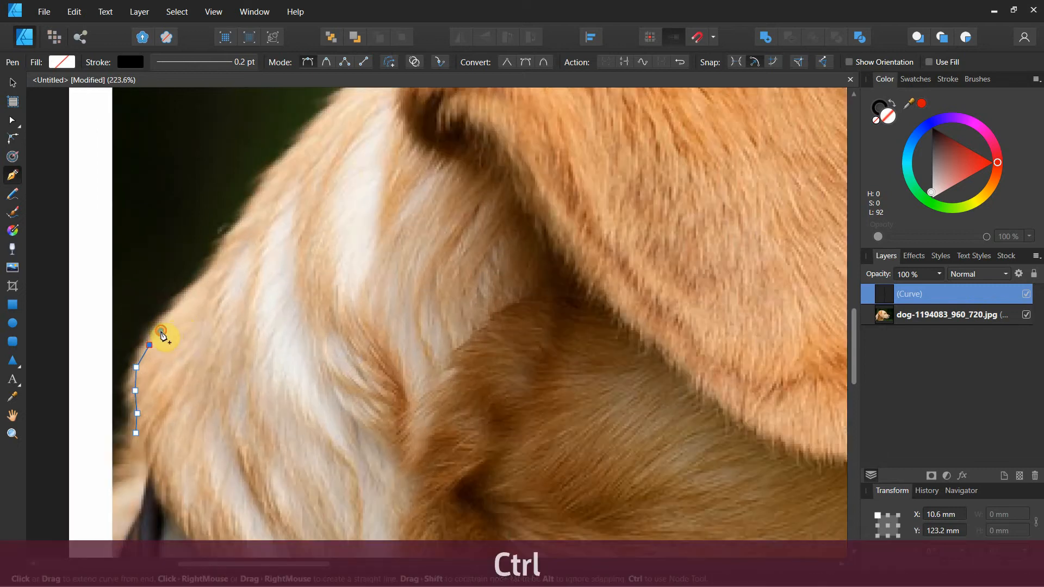
{"action": "left_click", "coordinate": [177, 315]}
{"action": "left_click", "coordinate": [197, 295]}
{"action": "left_click", "coordinate": [213, 279]}
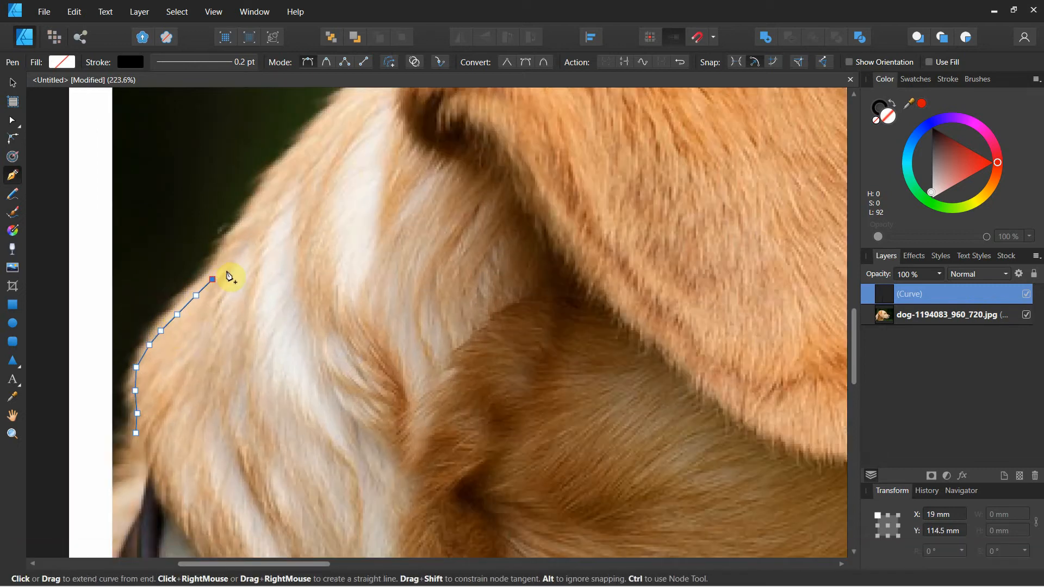
{"action": "left_click", "coordinate": [227, 261]}
{"action": "left_click", "coordinate": [240, 233]}
{"action": "left_click", "coordinate": [257, 214]}
{"action": "left_click", "coordinate": [272, 189]}
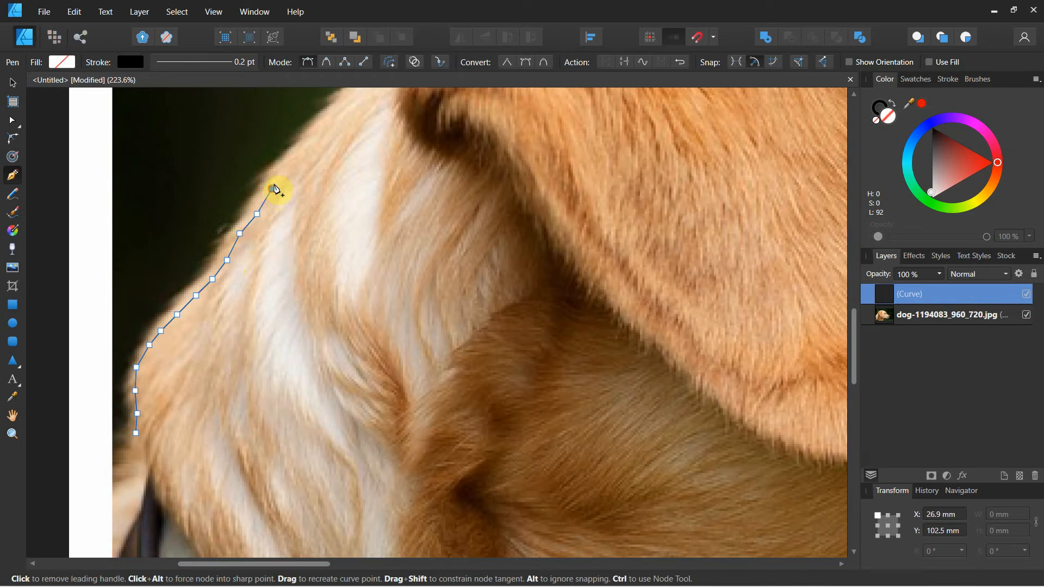
{"action": "left_click", "coordinate": [282, 172]}
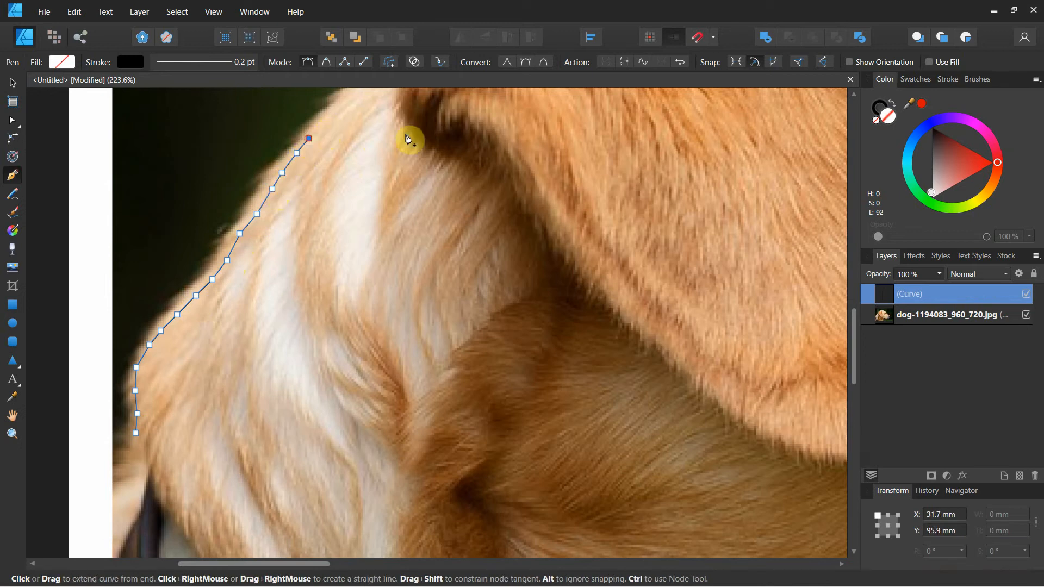
Step: Continue the outline along the upper neck to where the ear meets the dark background
{"action": "left_click_drag", "start_coordinate": [408, 140], "coordinate": [255, 376]}
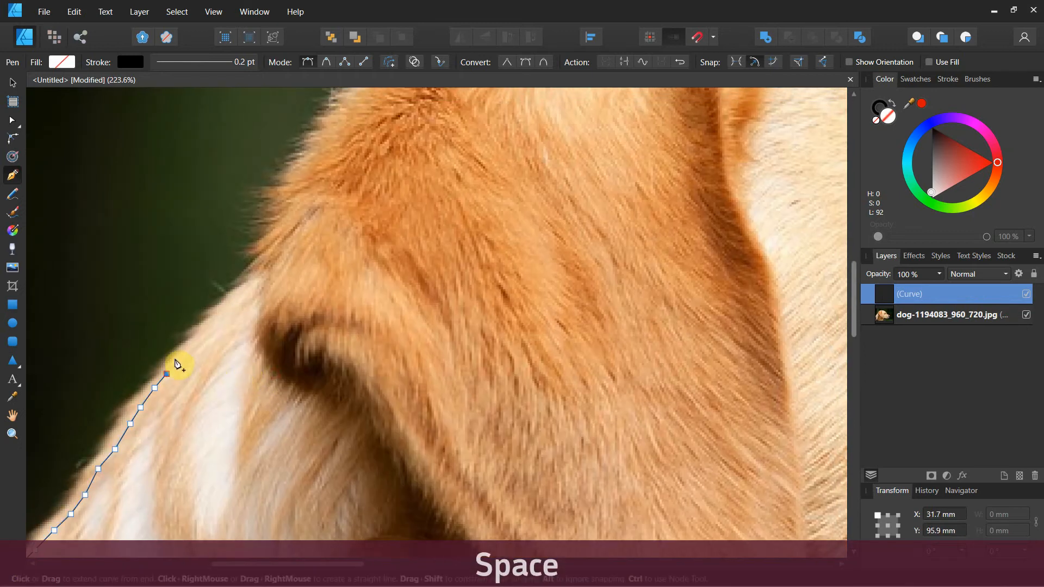
{"action": "left_click", "coordinate": [225, 311]}
{"action": "left_click", "coordinate": [247, 292]}
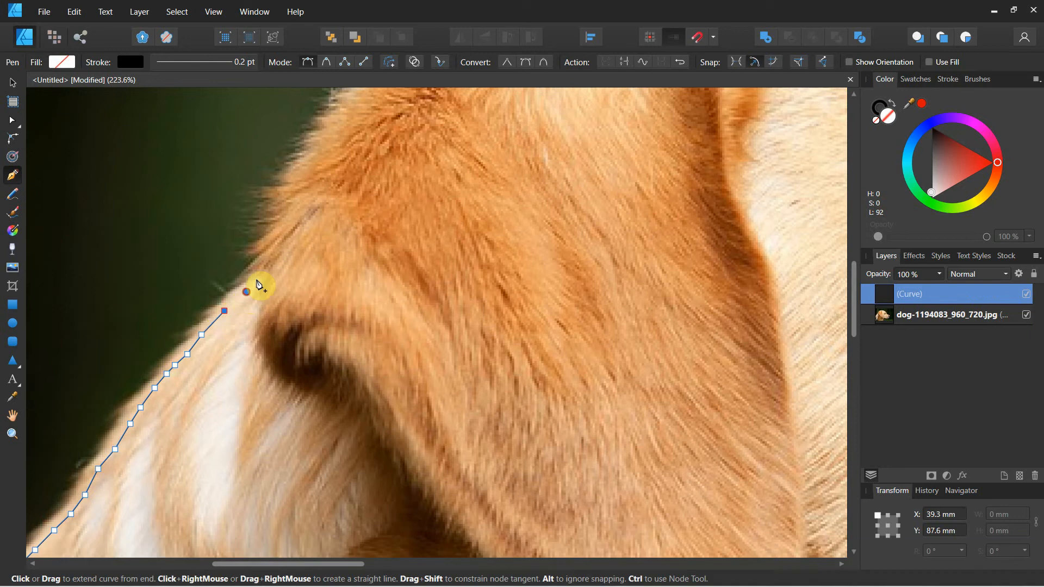
{"action": "left_click", "coordinate": [260, 272]}
{"action": "left_click", "coordinate": [268, 249]}
{"action": "left_click", "coordinate": [273, 229]}
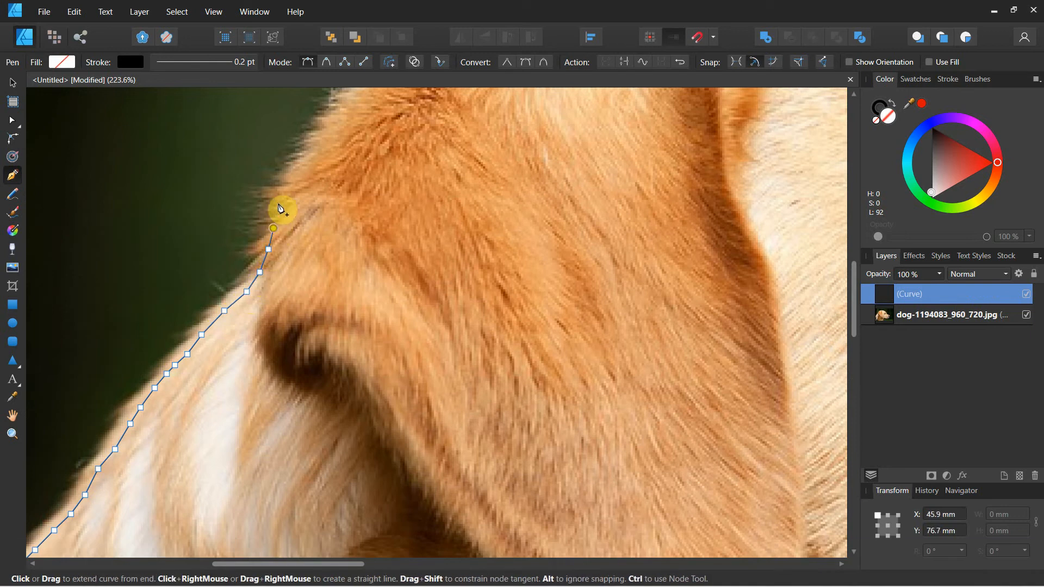
Step: Trace the outline around the back of the ear toward the top of the dog's head
{"action": "left_click", "coordinate": [278, 203]}
{"action": "left_click", "coordinate": [292, 178]}
{"action": "left_click", "coordinate": [304, 164]}
{"action": "left_click_drag", "start_coordinate": [340, 157], "coordinate": [242, 359]}
{"action": "left_click", "coordinate": [191, 378]}
{"action": "left_click", "coordinate": [204, 358]}
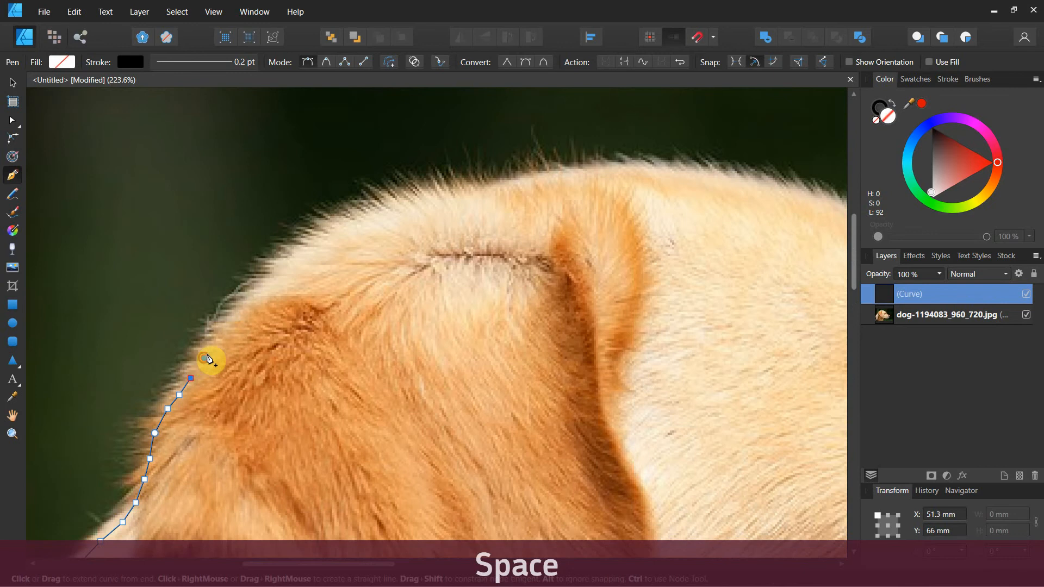
{"action": "left_click", "coordinate": [220, 336]}
{"action": "left_click", "coordinate": [236, 314]}
{"action": "left_click", "coordinate": [253, 298]}
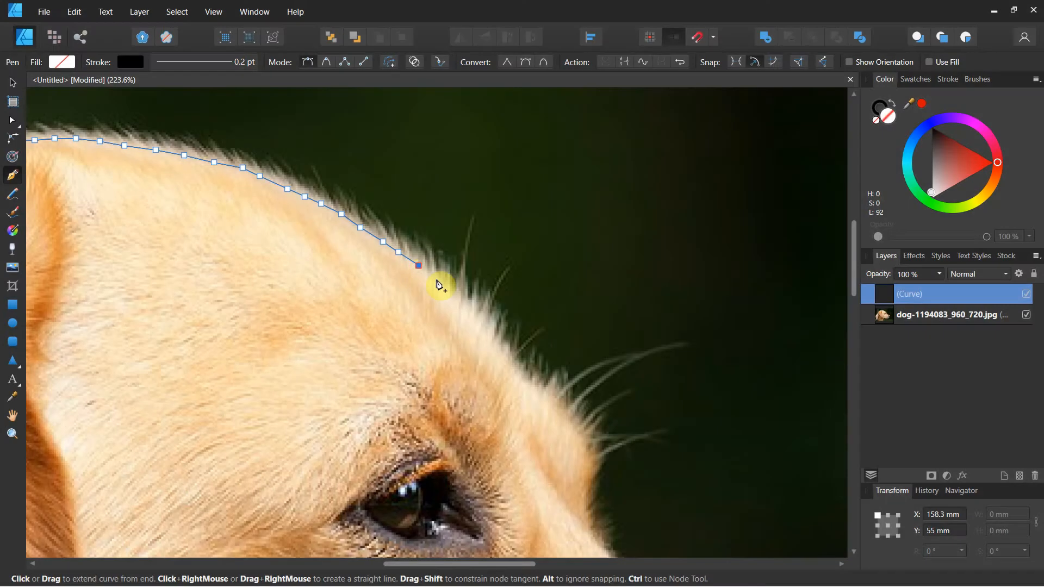
Step: Trace the outline down the dog's forehead above the eye, following the fur edge
{"action": "left_click", "coordinate": [437, 281]}
{"action": "left_click", "coordinate": [459, 299]}
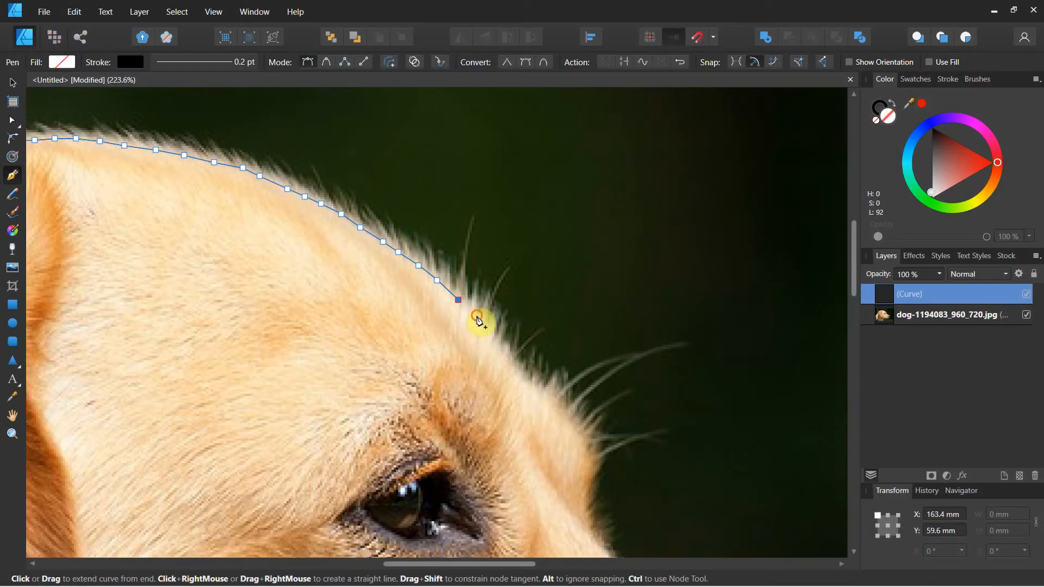
{"action": "left_click", "coordinate": [477, 315]}
{"action": "left_click", "coordinate": [492, 337]}
{"action": "left_click", "coordinate": [502, 351]}
{"action": "left_click", "coordinate": [512, 366]}
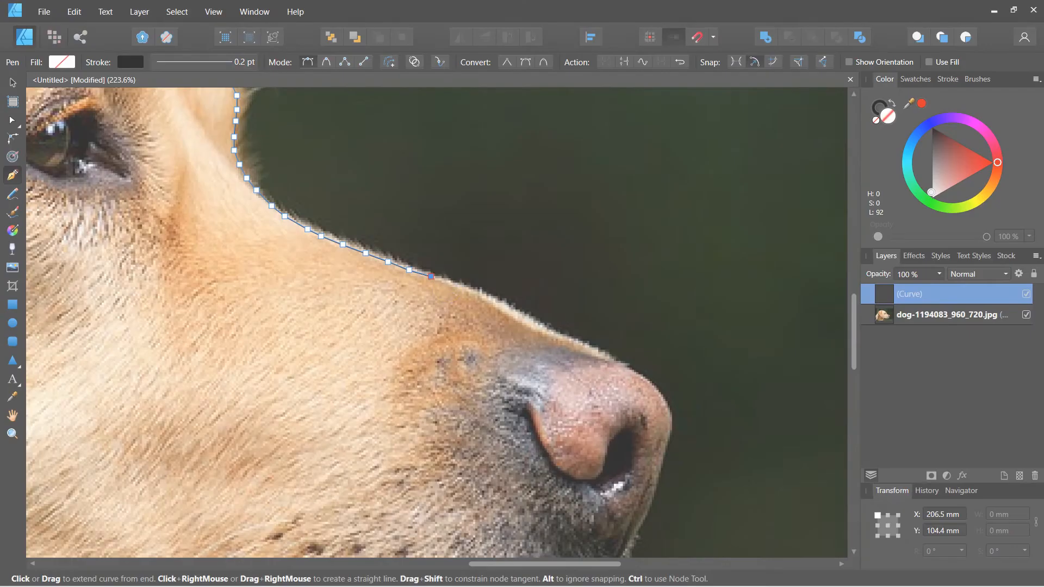
Step: Trace the outline along the bridge of the dog's muzzle to the top of the nose
{"action": "left_click", "coordinate": [475, 292]}
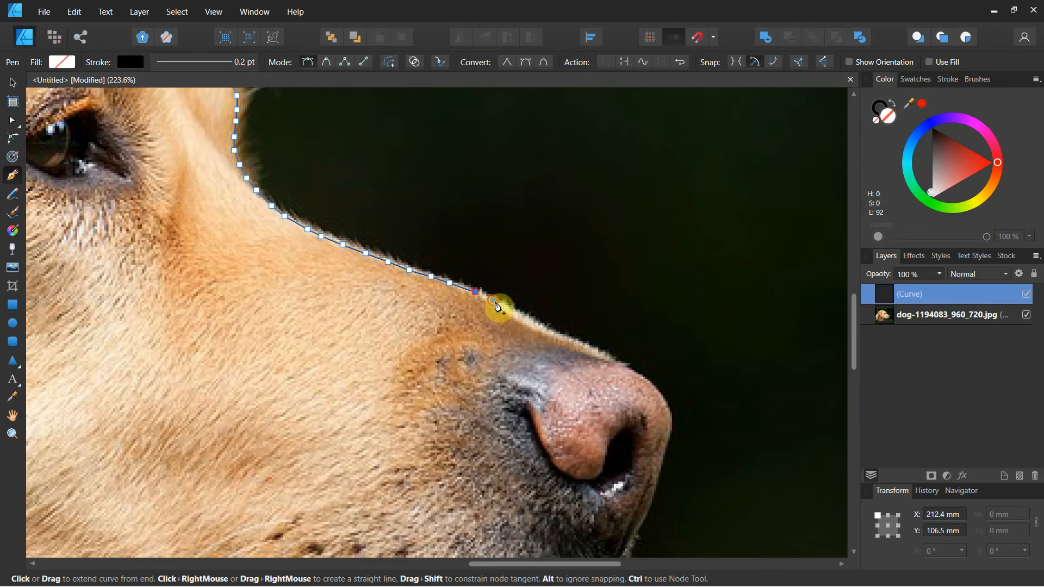
{"action": "left_click", "coordinate": [494, 300]}
{"action": "left_click", "coordinate": [508, 307]}
{"action": "left_click", "coordinate": [528, 316]}
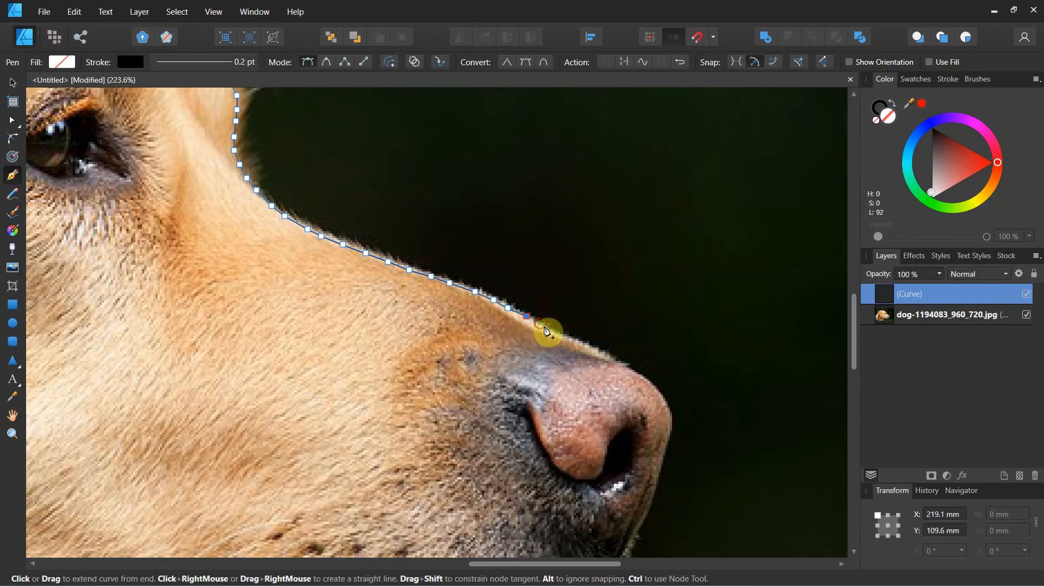
{"action": "left_click", "coordinate": [541, 325]}
{"action": "left_click", "coordinate": [560, 333]}
{"action": "left_click", "coordinate": [575, 342]}
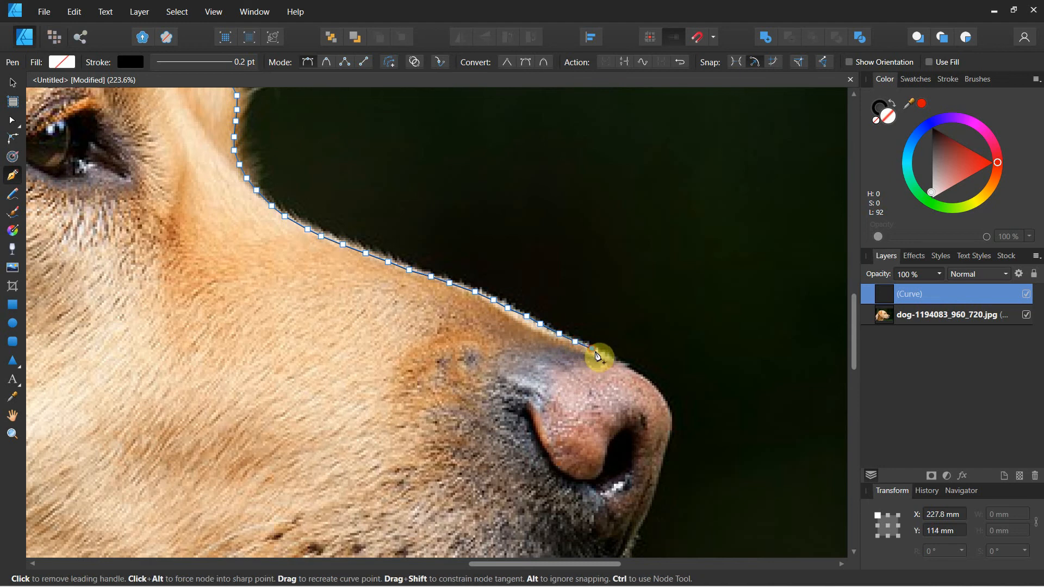
{"action": "left_click", "coordinate": [592, 348]}
{"action": "left_click", "coordinate": [607, 355]}
Step: Continue the outline along the underside of the dog's chin, cutting across the whiskers
{"action": "left_click", "coordinate": [235, 424]}
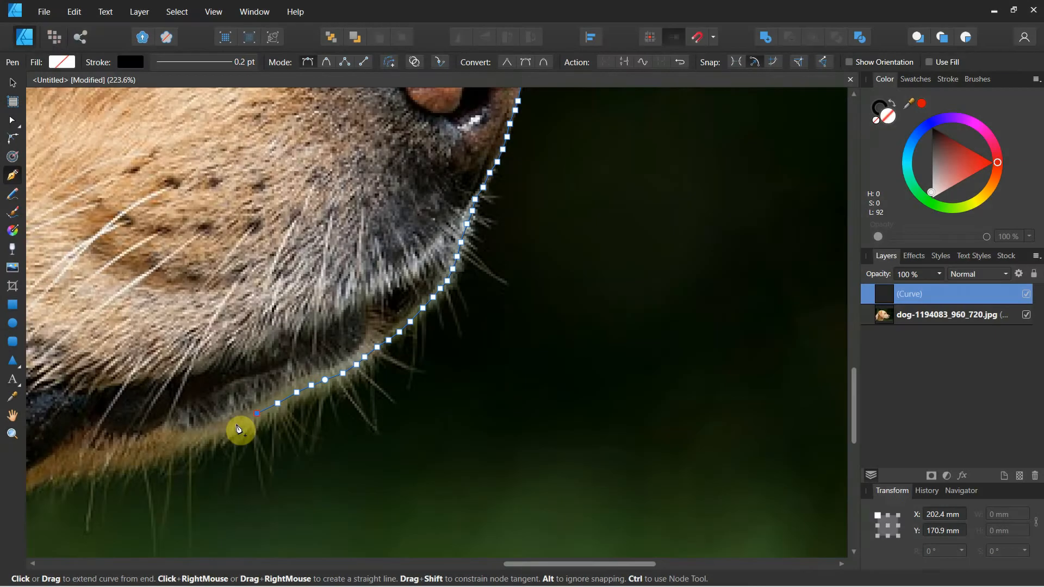
{"action": "left_click", "coordinate": [207, 434]}
{"action": "left_click", "coordinate": [183, 441]}
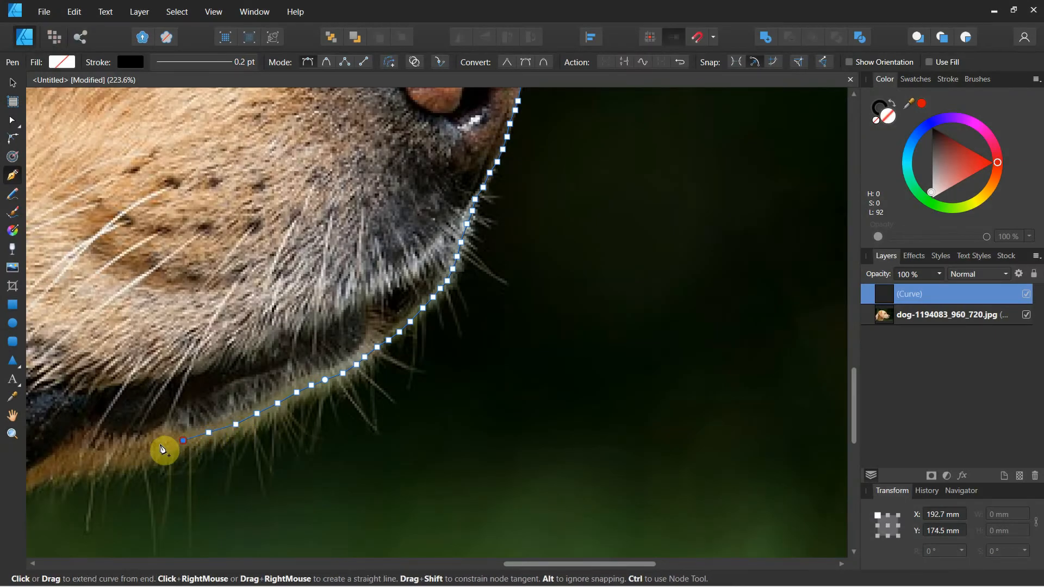
Step: Continue the outline under the mouth and down the throat toward the photo's lower edge
{"action": "key", "text": "space"}
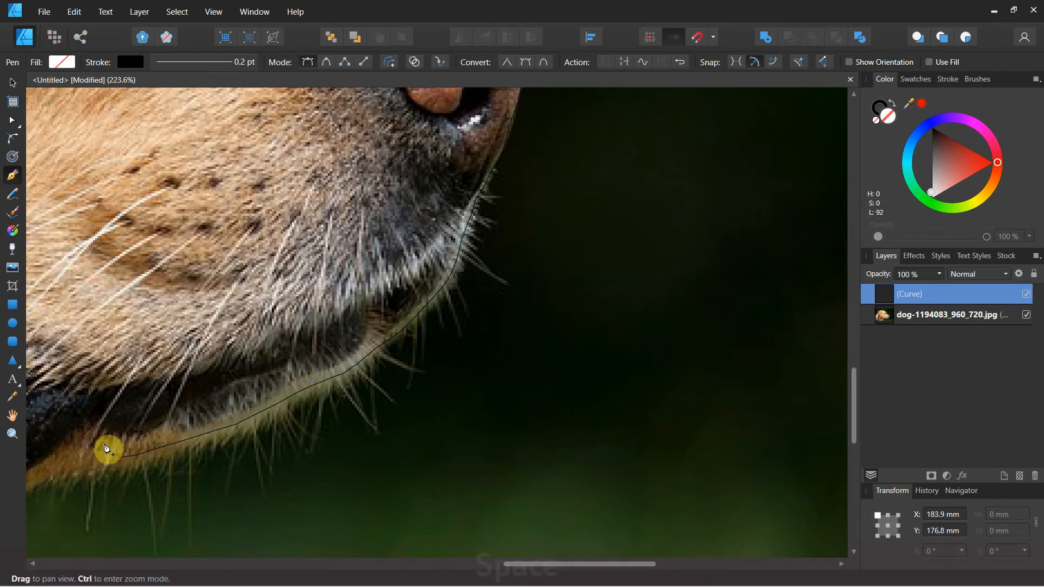
{"action": "left_click_drag", "start_coordinate": [110, 450], "coordinate": [531, 310]}
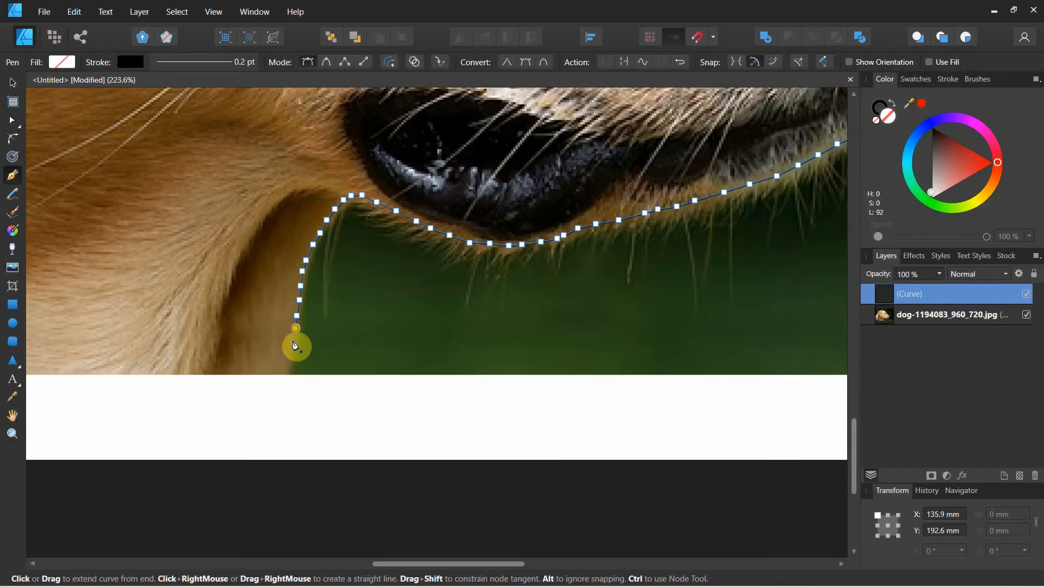
{"action": "left_click", "coordinate": [290, 352]}
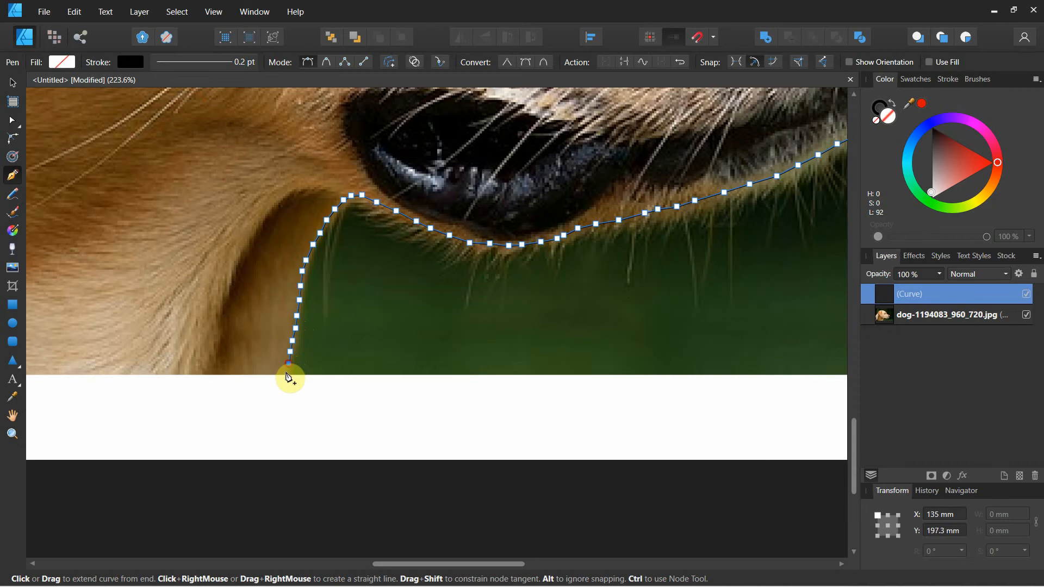
Step: Extend the outline along the photo's lower edge, around its lower-left corner and up the left edge to the back of the dog's neck
{"action": "key", "text": "space"}
{"action": "left_click_drag", "start_coordinate": [256, 343], "coordinate": [619, 288]}
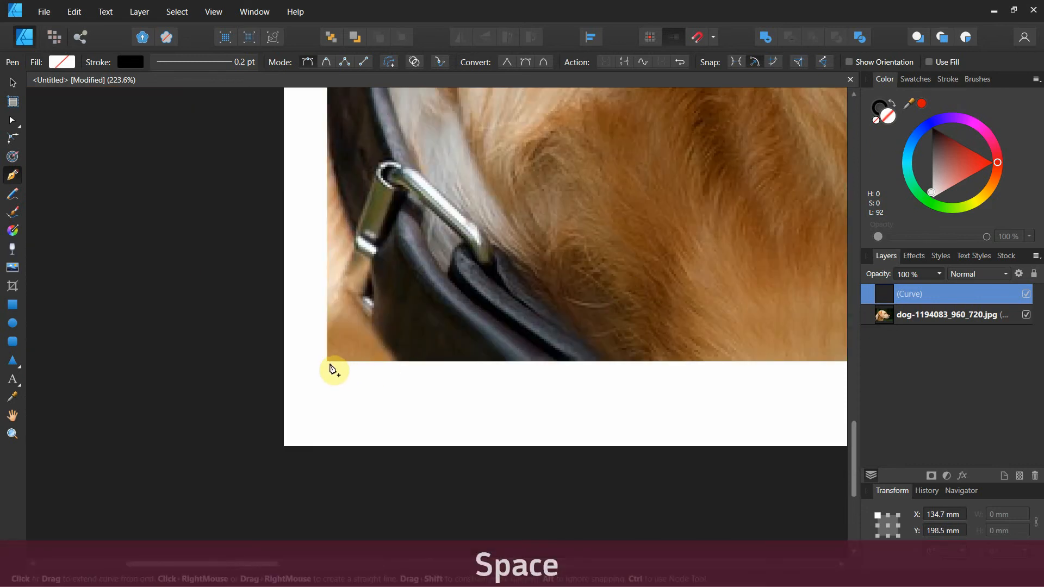
{"action": "left_click_drag", "start_coordinate": [354, 321], "coordinate": [419, 451]}
{"action": "left_click_drag", "start_coordinate": [424, 145], "coordinate": [416, 316]}
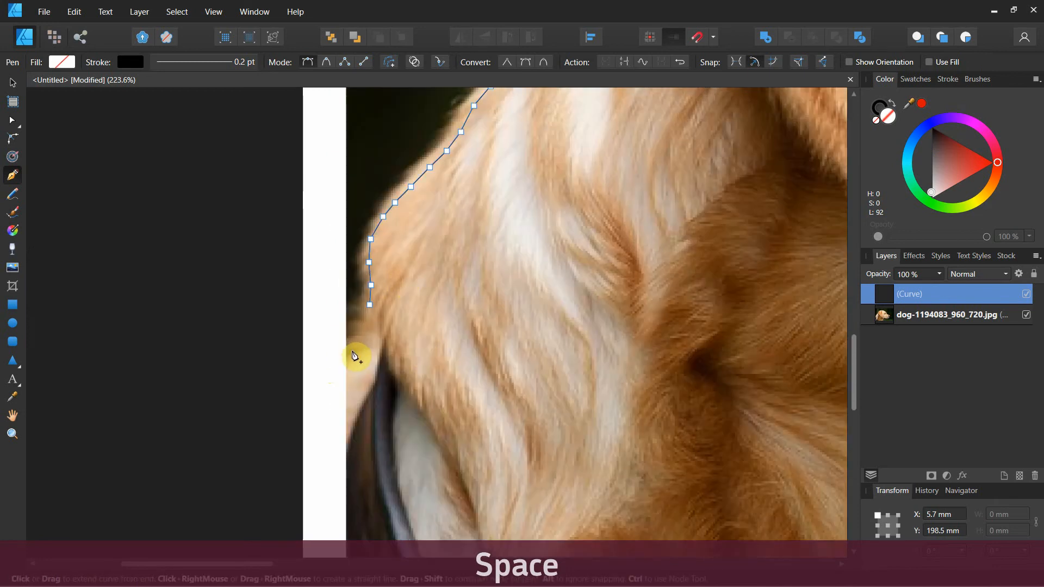
{"action": "left_click_drag", "start_coordinate": [347, 353], "coordinate": [361, 338]}
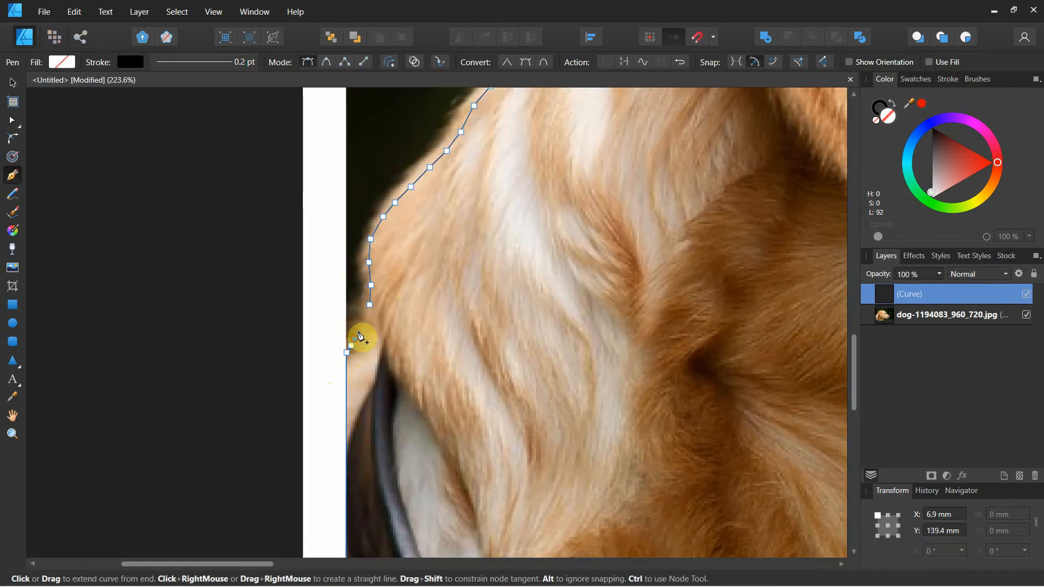
Step: Close the outline by adding the last points at the back of the neck and joining them to the starting node
{"action": "scroll", "coordinate": [368, 330], "scroll_direction": "up", "scroll_amount": 5}
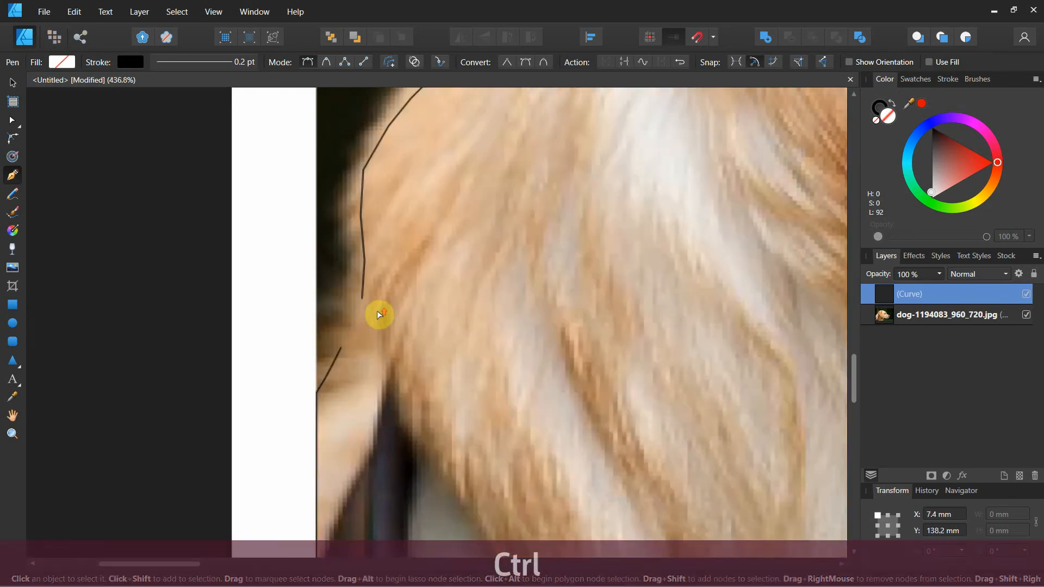
{"action": "left_click", "coordinate": [344, 340]}
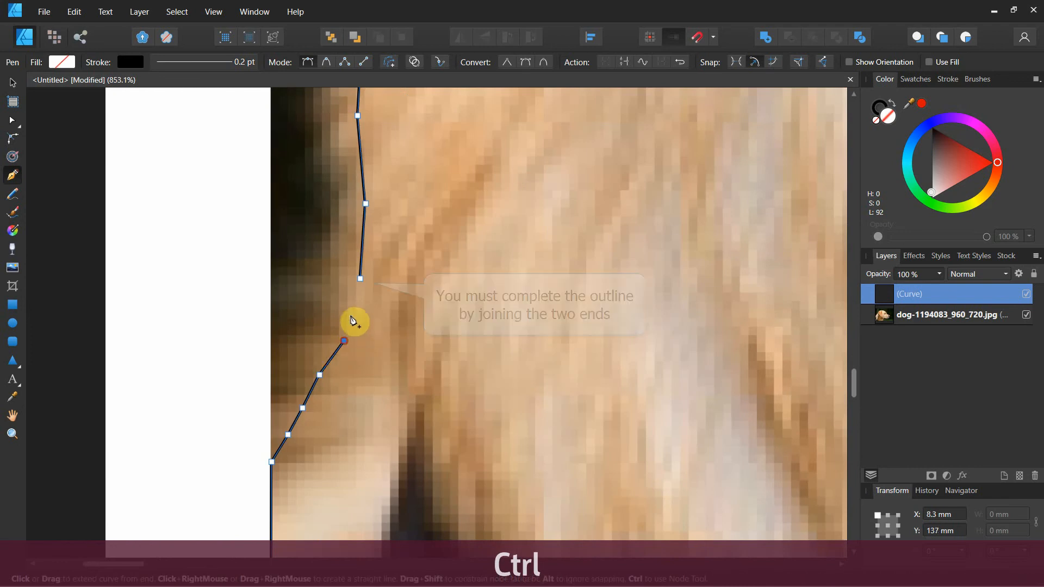
{"action": "left_click", "coordinate": [350, 317]}
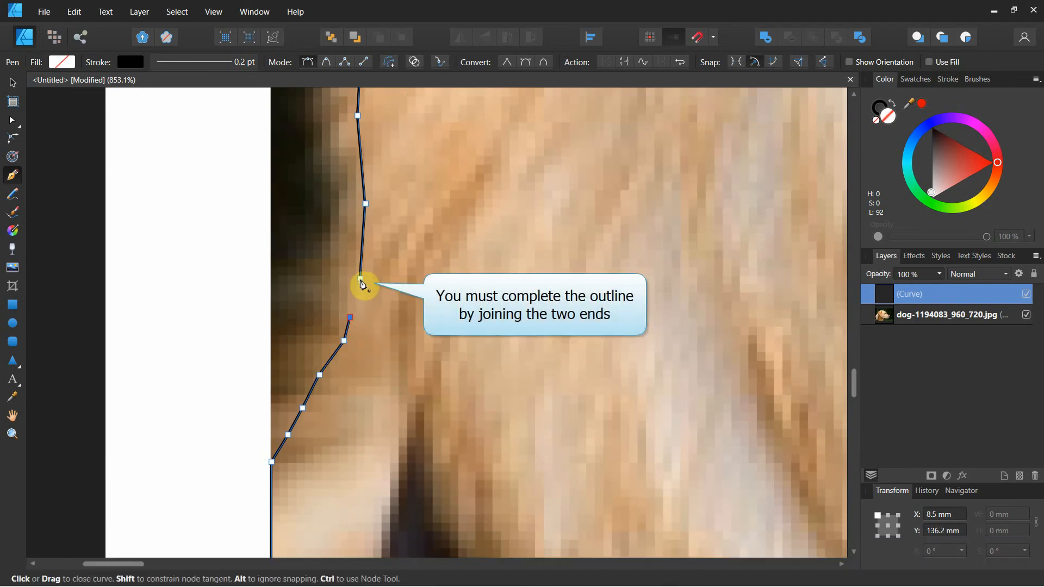
{"action": "left_click", "coordinate": [361, 280]}
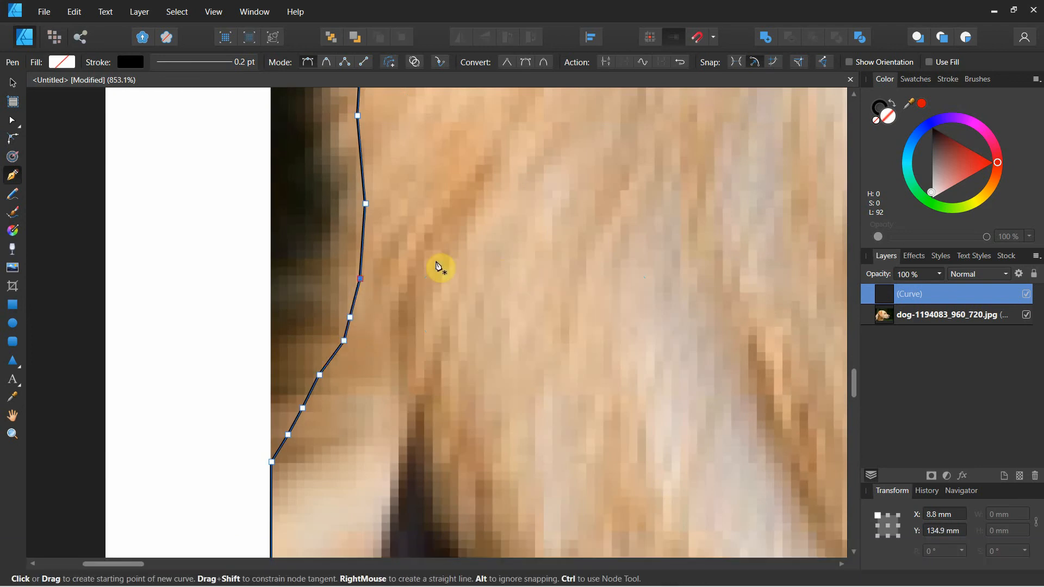
Step: Inspect the finished outline by temporarily hiding the dog photo layer and showing it again
{"action": "left_click", "coordinate": [13, 83]}
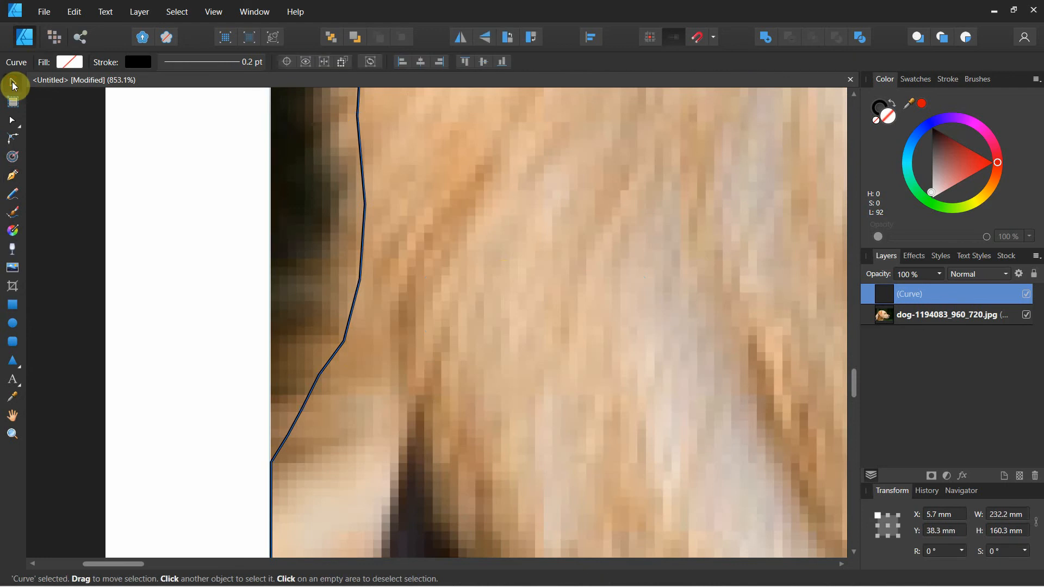
{"action": "scroll", "coordinate": [231, 325], "scroll_direction": "down", "scroll_amount": 6, "text": "ctrl"}
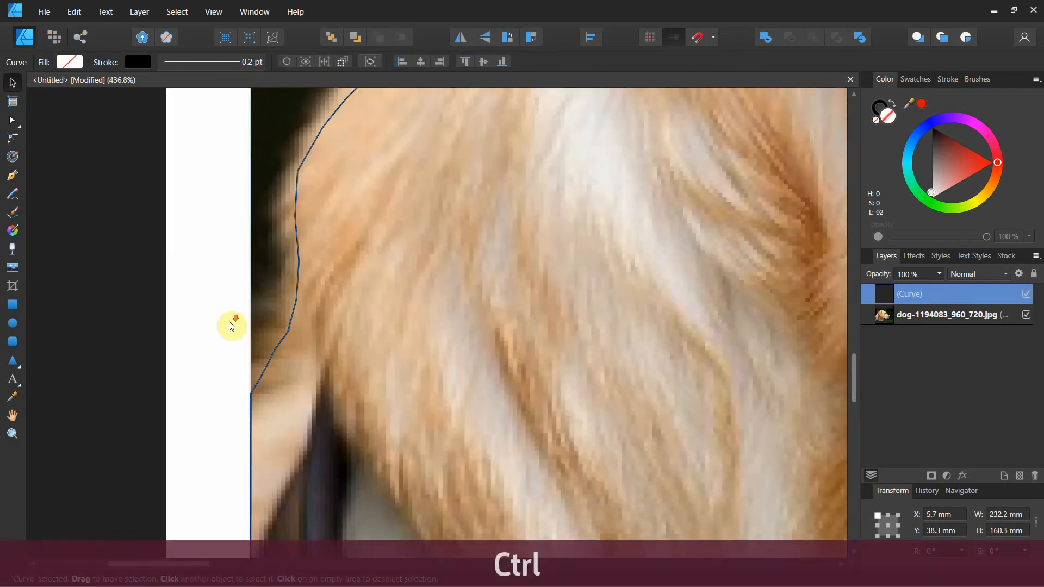
{"action": "scroll", "coordinate": [230, 326], "scroll_direction": "down", "scroll_amount": 3, "text": "ctrl"}
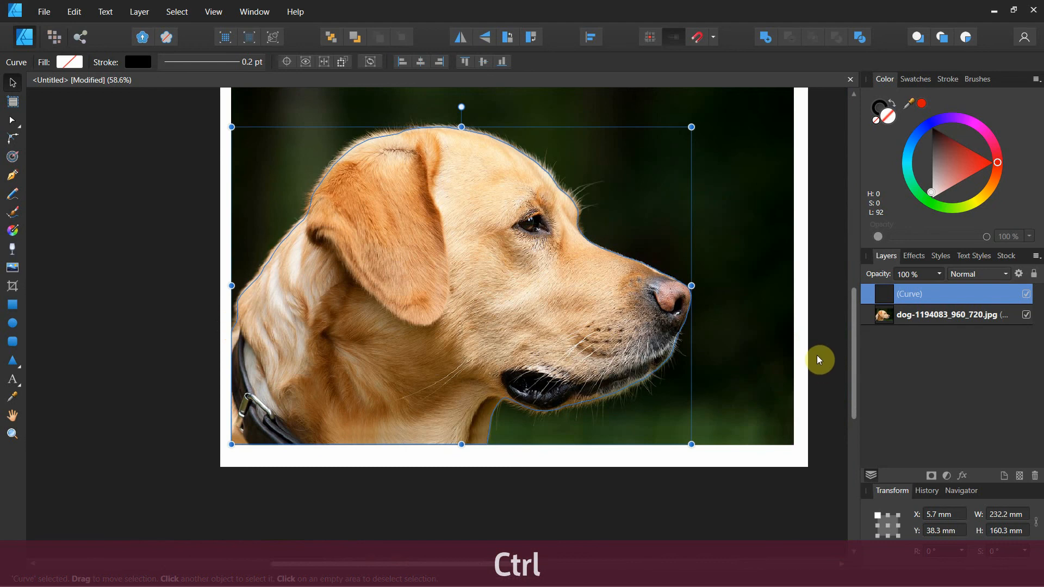
{"action": "left_click", "coordinate": [1026, 315]}
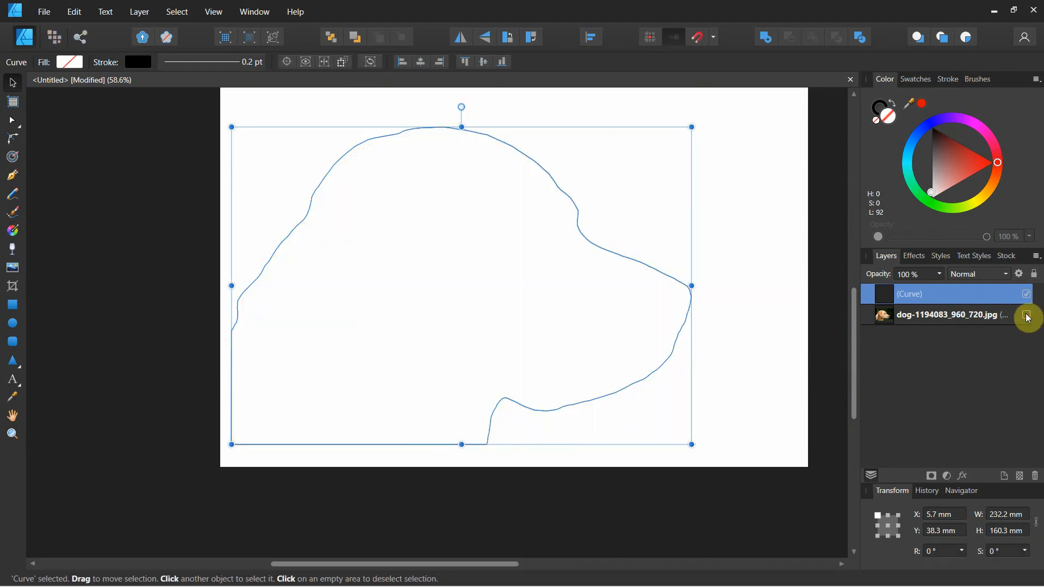
{"action": "left_click", "coordinate": [1027, 315]}
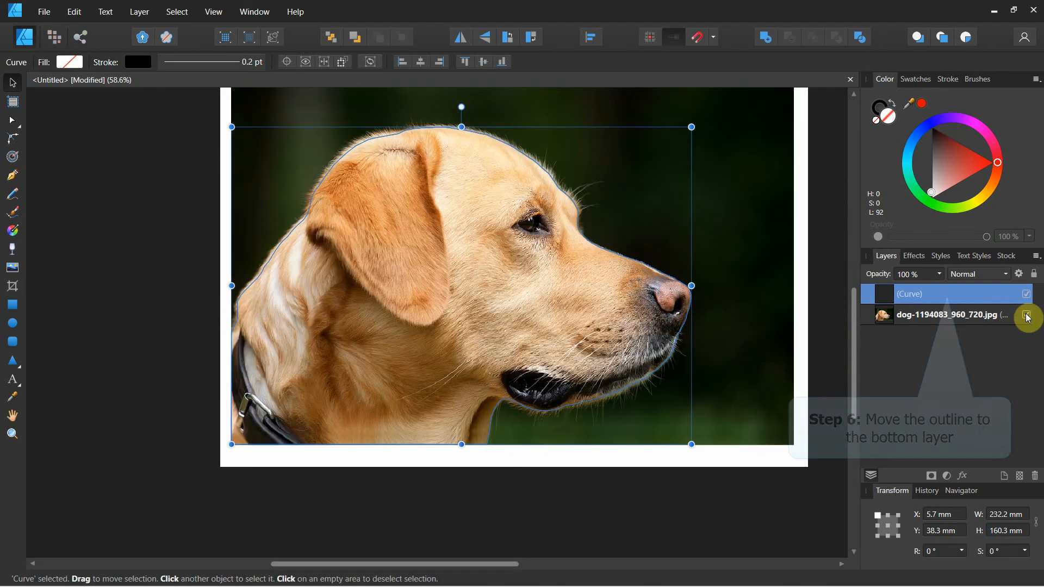
Step: Reorder the layers so the outline curve lies beneath the dog photo
{"action": "scroll", "coordinate": [765, 334], "scroll_direction": "up", "scroll_amount": 2}
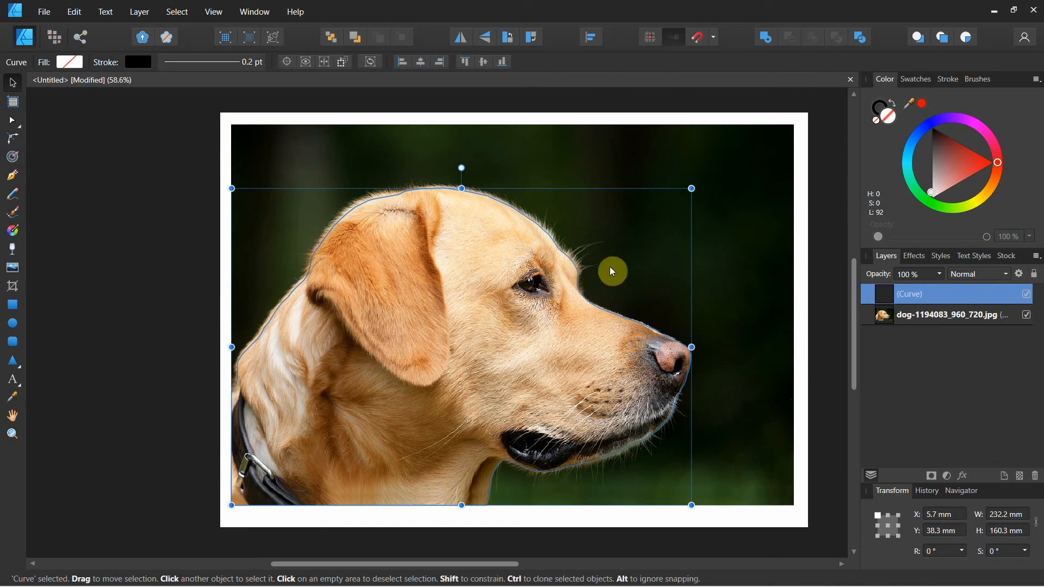
{"action": "left_click", "coordinate": [868, 296]}
{"action": "left_click_drag", "start_coordinate": [869, 295], "coordinate": [874, 357]}
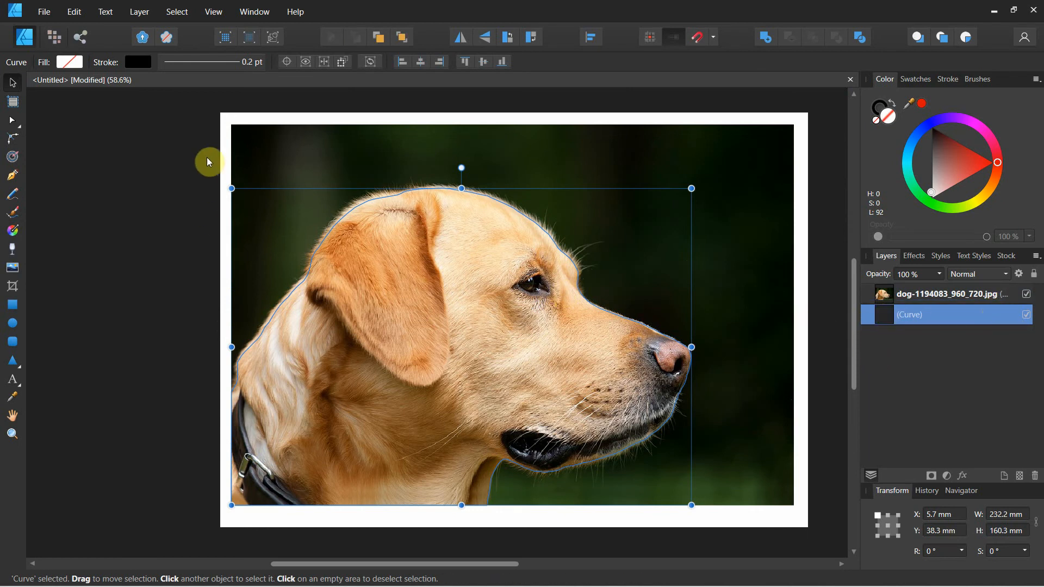
Step: Select the dog photo and the outline curve together and apply the Divide operation
{"action": "left_click", "coordinate": [216, 130]}
{"action": "left_click_drag", "start_coordinate": [208, 116], "coordinate": [794, 517]}
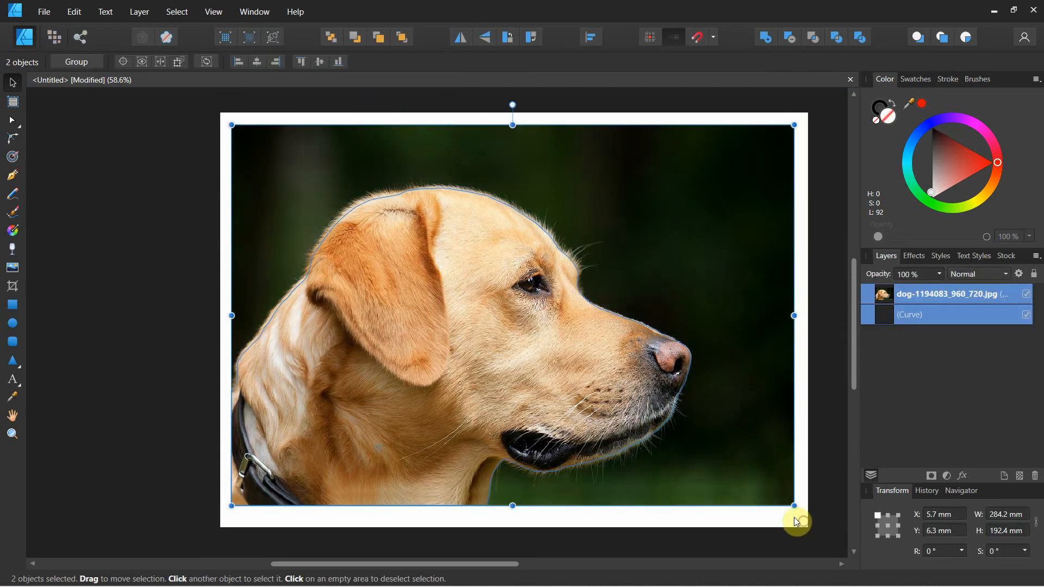
{"action": "left_click", "coordinate": [859, 40]}
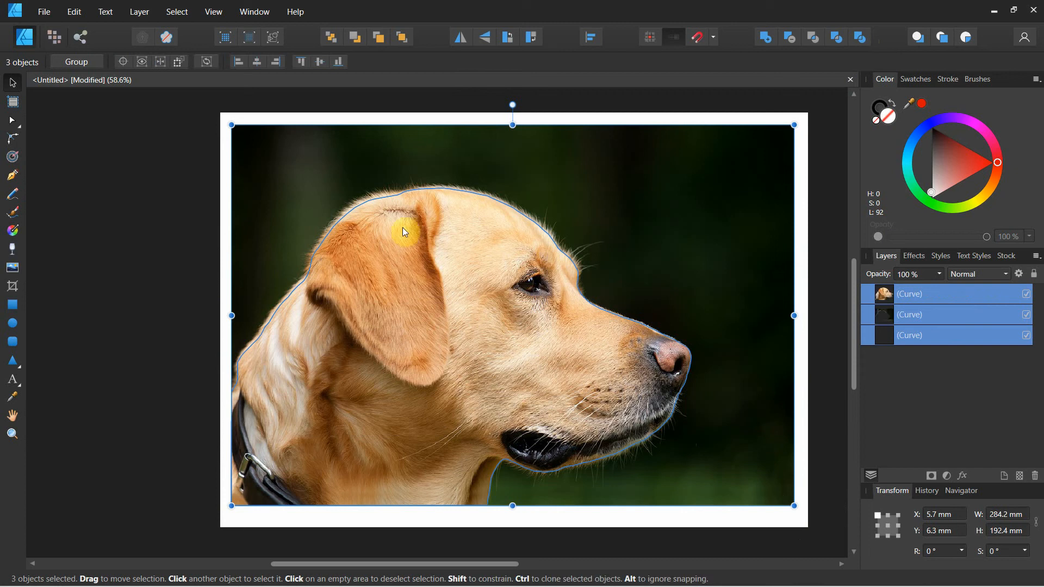
Step: Select only the dark background piece around the dog and delete it
{"action": "left_click", "coordinate": [189, 194]}
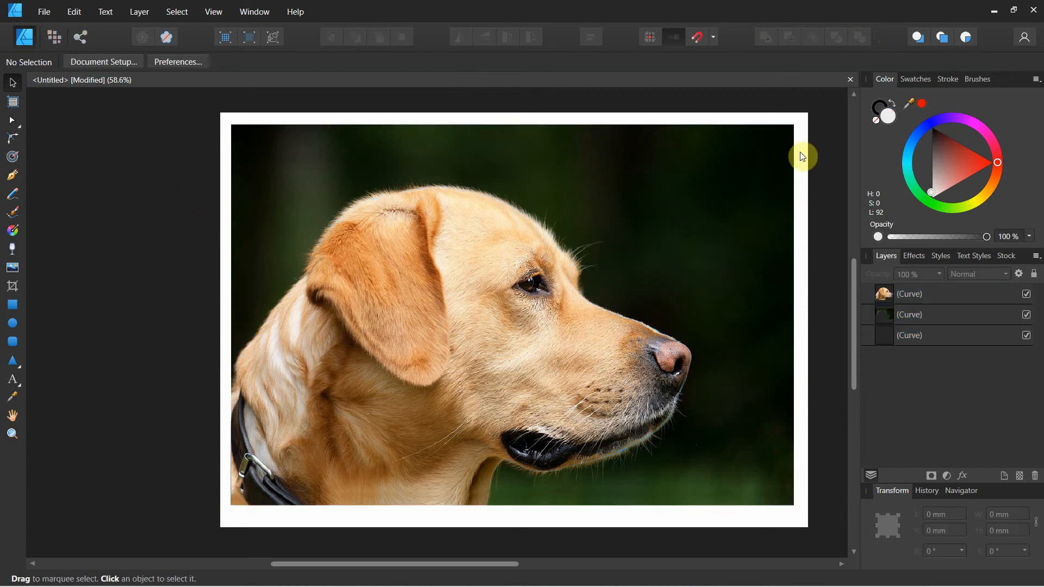
{"action": "left_click", "coordinate": [793, 177]}
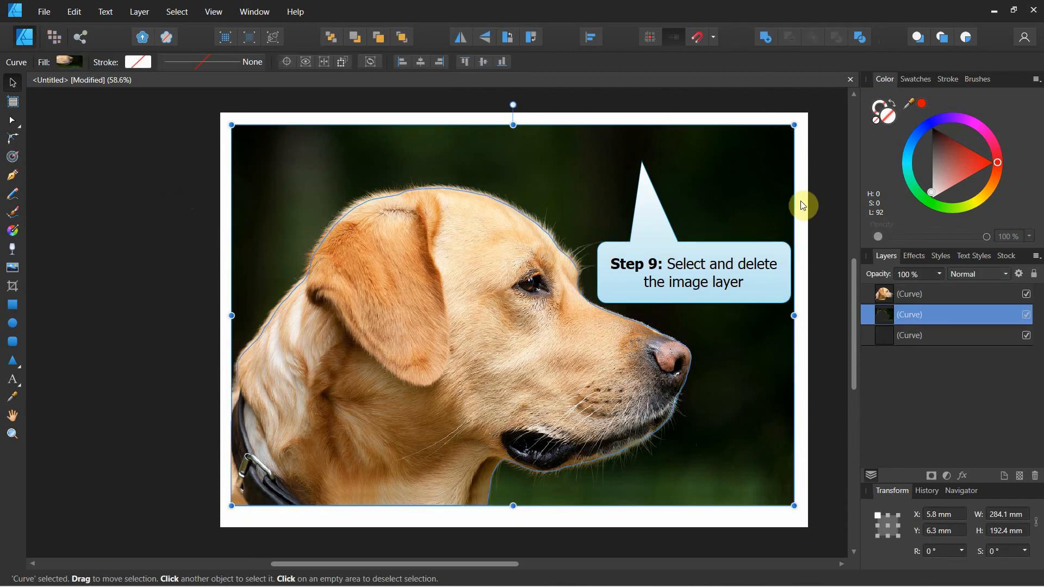
{"action": "key", "text": "Delete"}
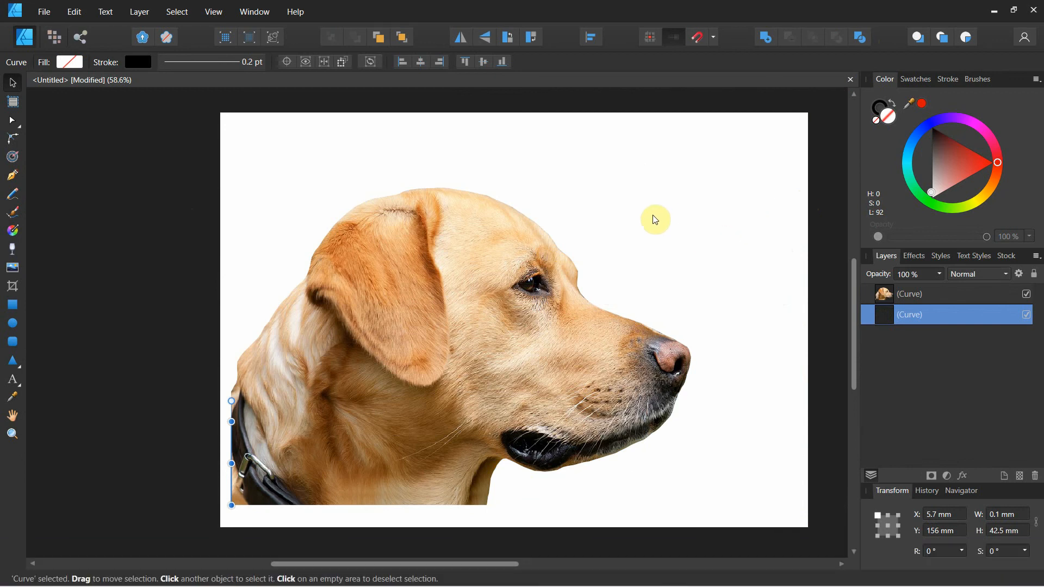
Step: Delete the leftover thin vertical curve beside the dog cutout and reposition the cutout on the page at about X 22 mm, Y 40.2 mm
{"action": "left_click", "coordinate": [510, 243]}
{"action": "left_click_drag", "start_coordinate": [510, 243], "coordinate": [509, 277]}
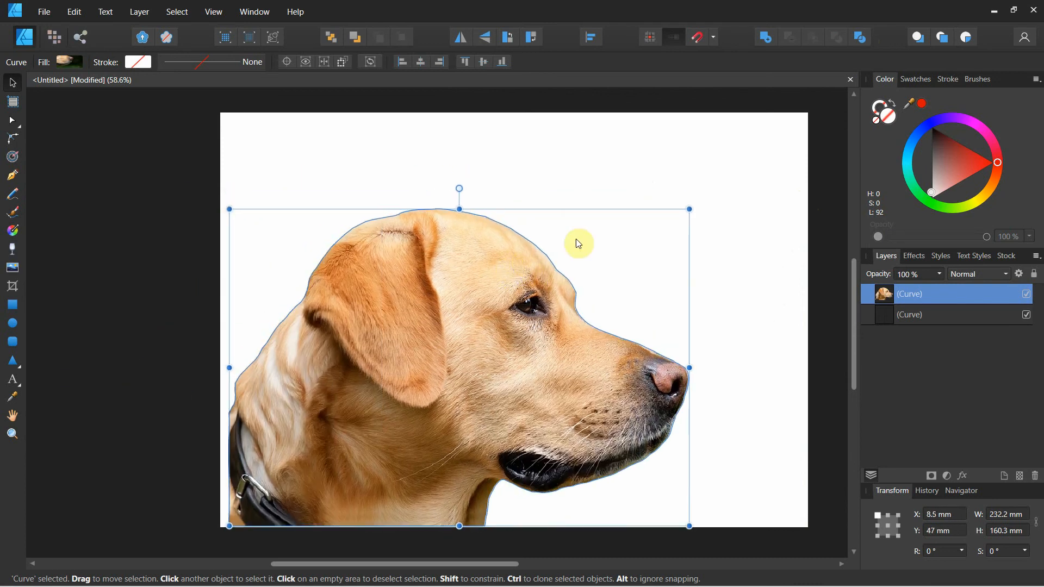
{"action": "left_click_drag", "start_coordinate": [578, 244], "coordinate": [583, 215]}
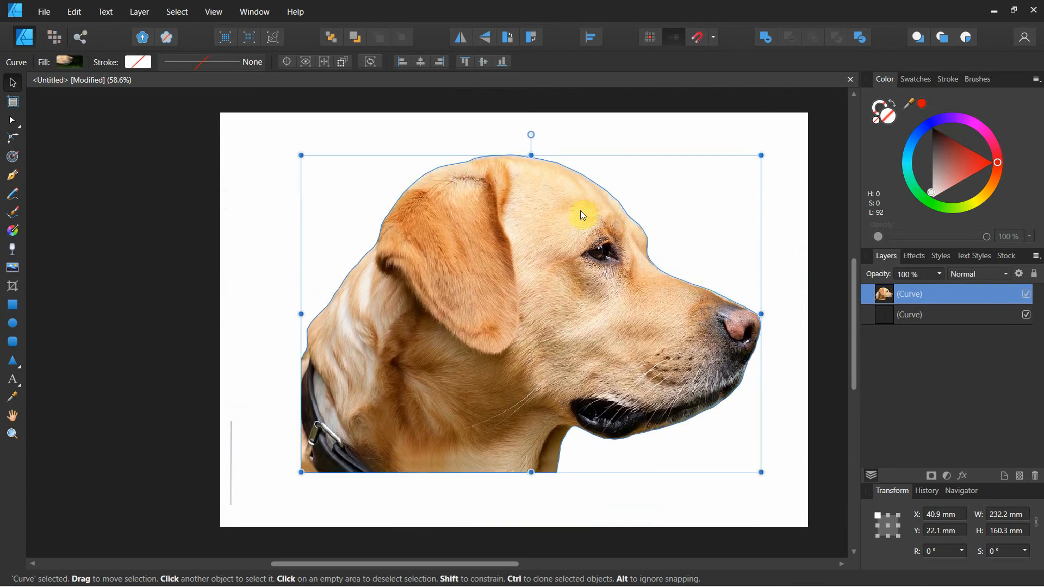
{"action": "left_click", "coordinate": [232, 454]}
{"action": "key", "text": "Delete"}
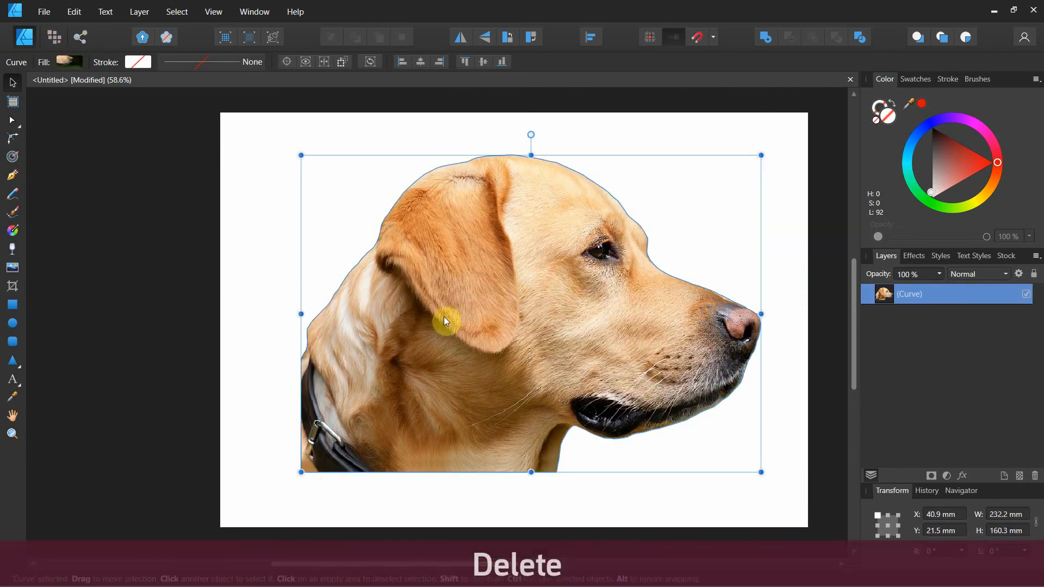
{"action": "left_click_drag", "start_coordinate": [515, 231], "coordinate": [486, 259]}
{"action": "left_click", "coordinate": [348, 160]}
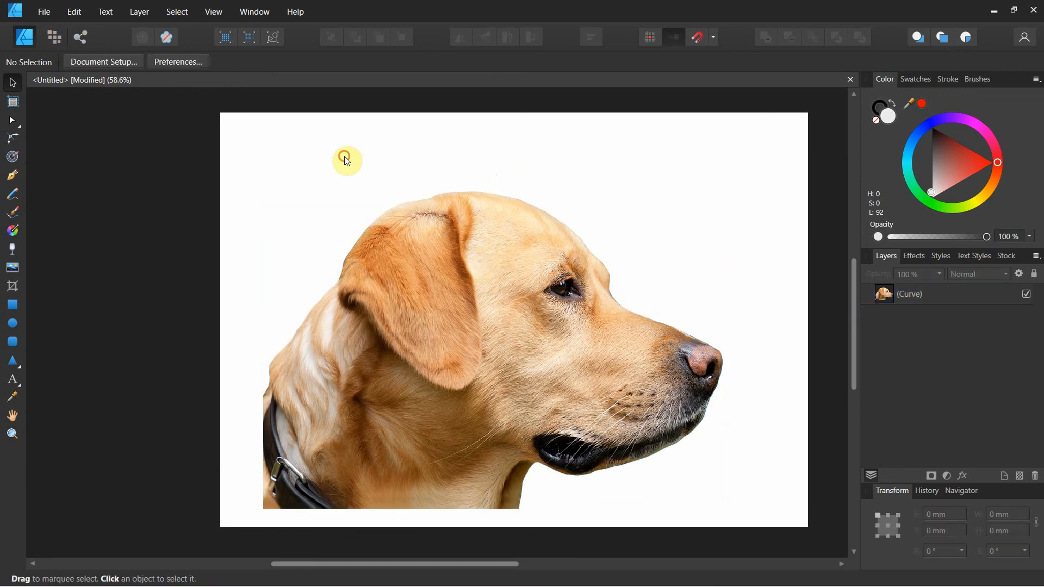
Step: Create a new A4 document in landscape orientation with a transparent background
{"action": "left_click", "coordinate": [39, 12]}
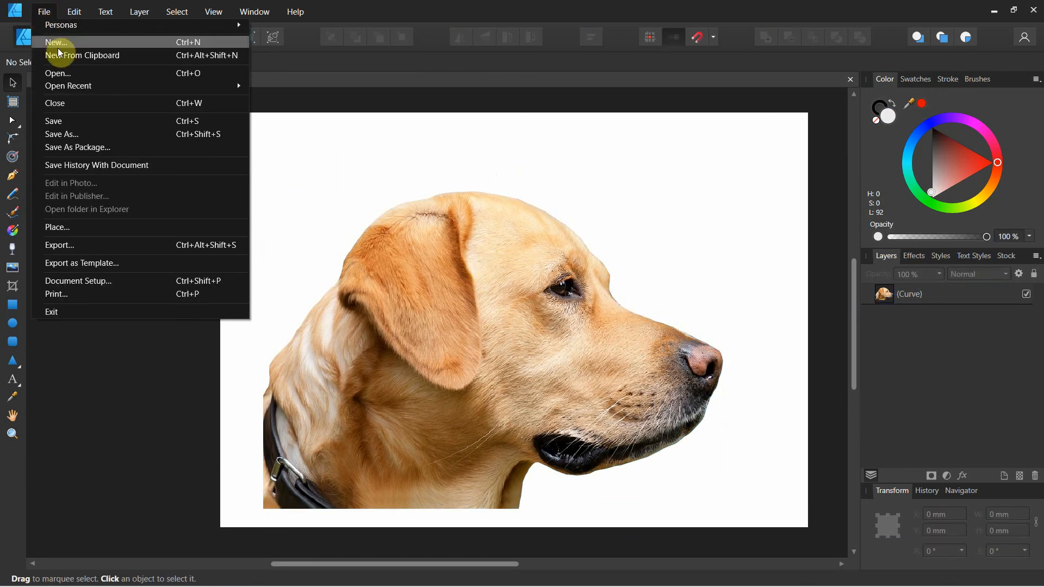
{"action": "left_click", "coordinate": [74, 46]}
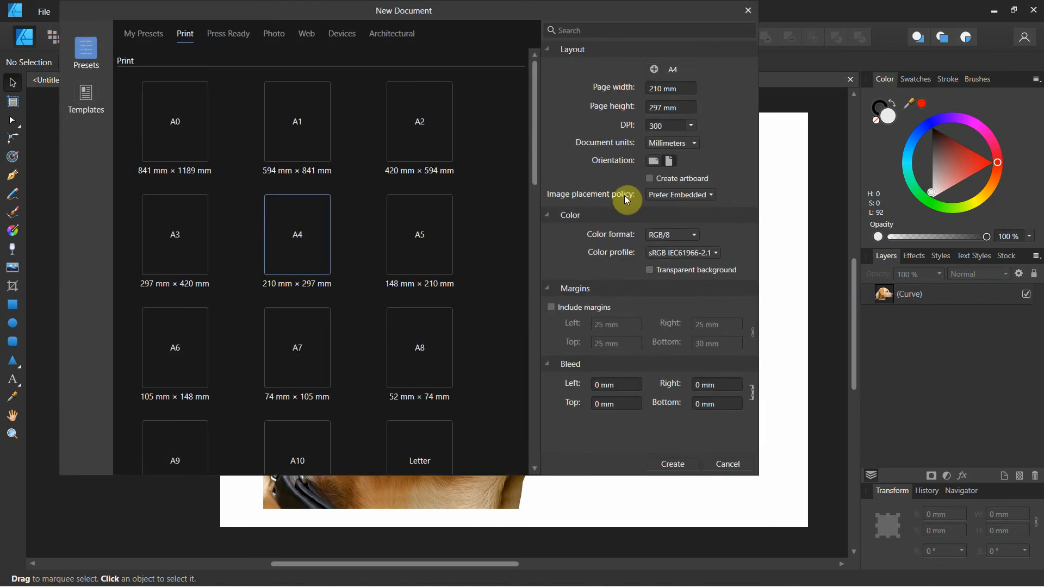
{"action": "left_click", "coordinate": [650, 271]}
{"action": "left_click", "coordinate": [653, 161]}
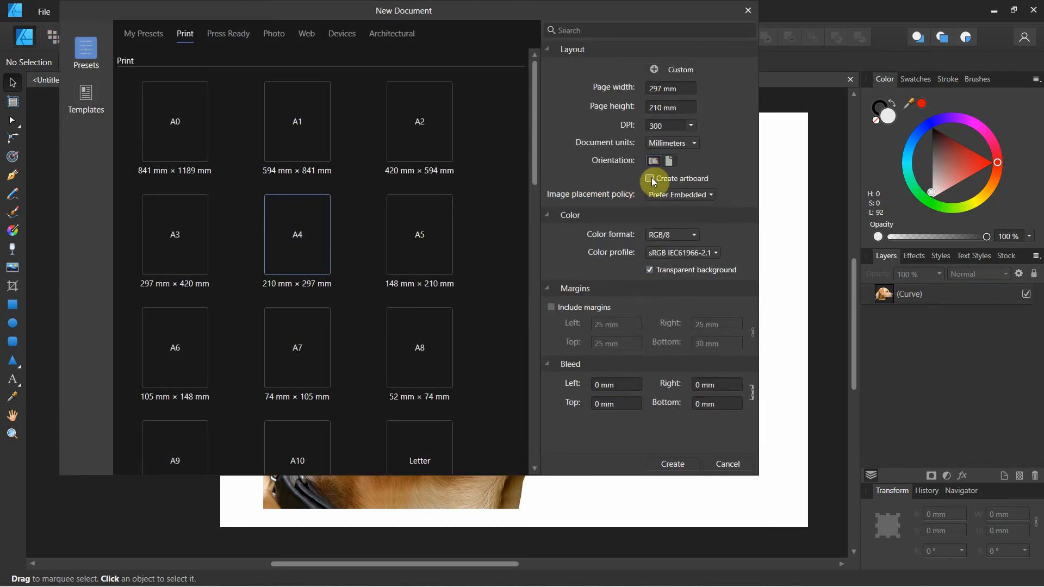
{"action": "left_click", "coordinate": [680, 465]}
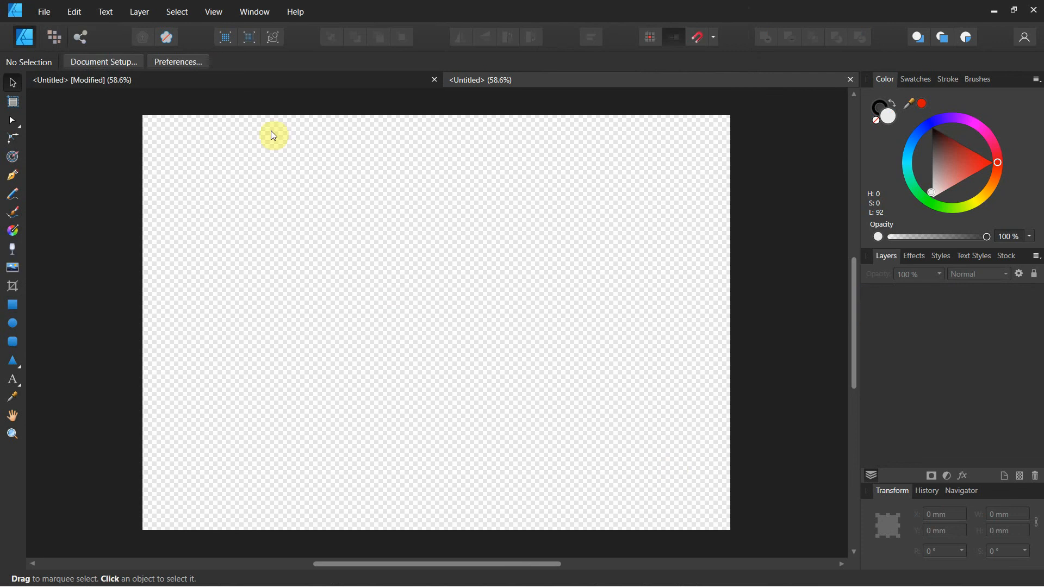
Step: Copy the dog cutout from the original document and paste it into the new transparent document
{"action": "left_click", "coordinate": [204, 80]}
{"action": "left_click", "coordinate": [461, 223]}
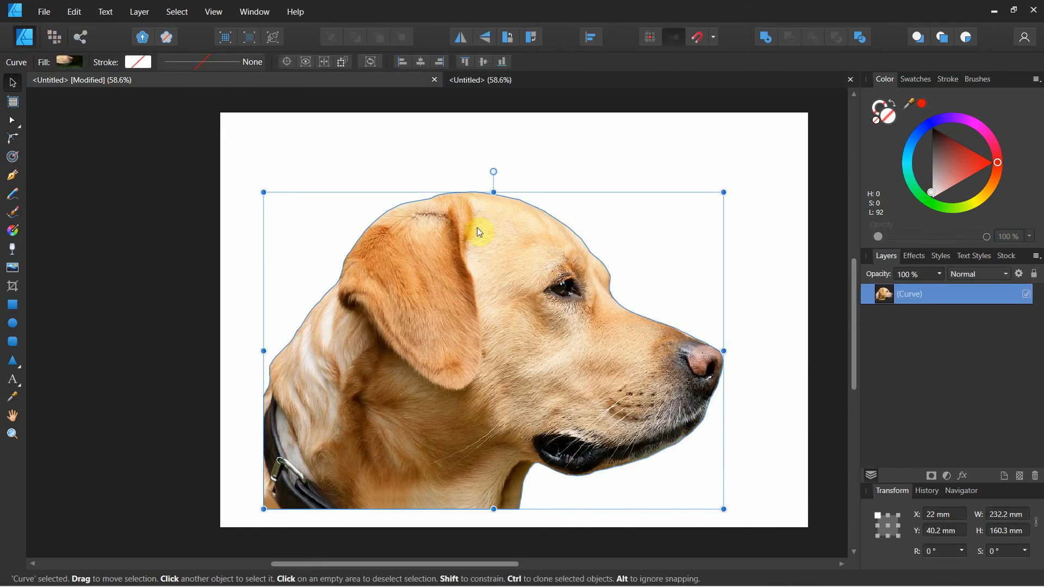
{"action": "right_click", "coordinate": [478, 229]}
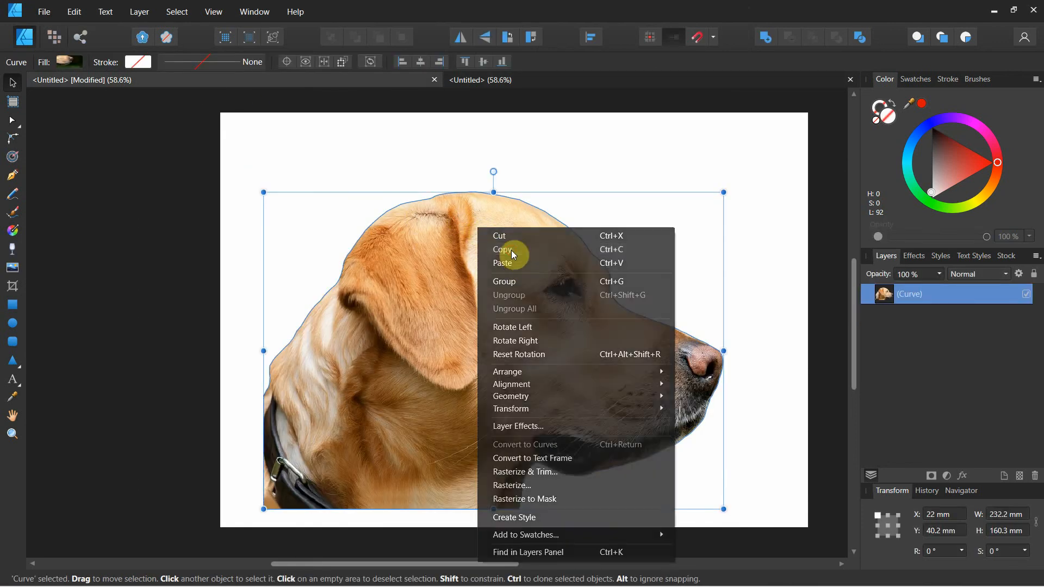
{"action": "left_click", "coordinate": [512, 254]}
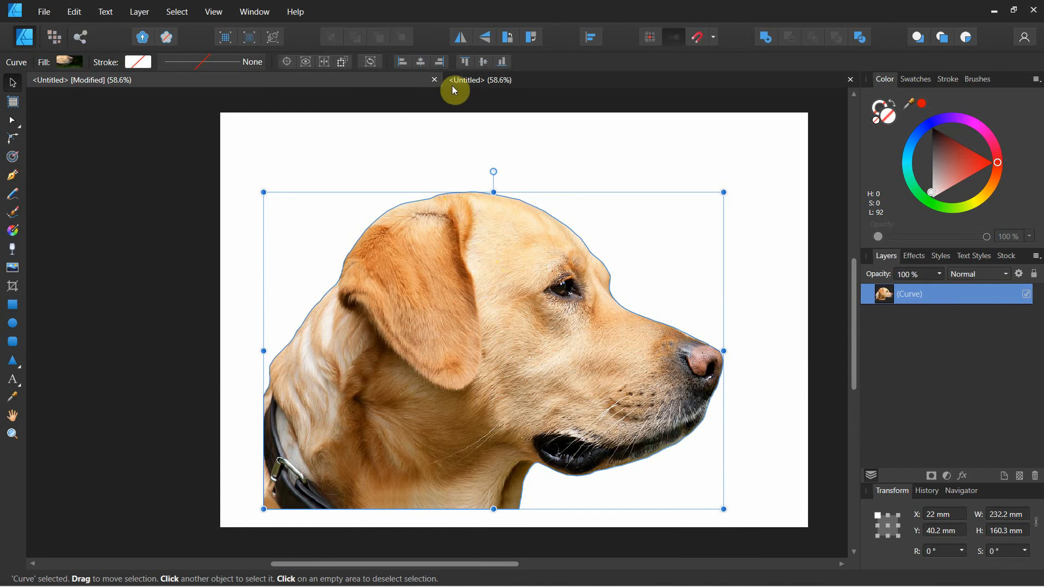
{"action": "left_click", "coordinate": [540, 80]}
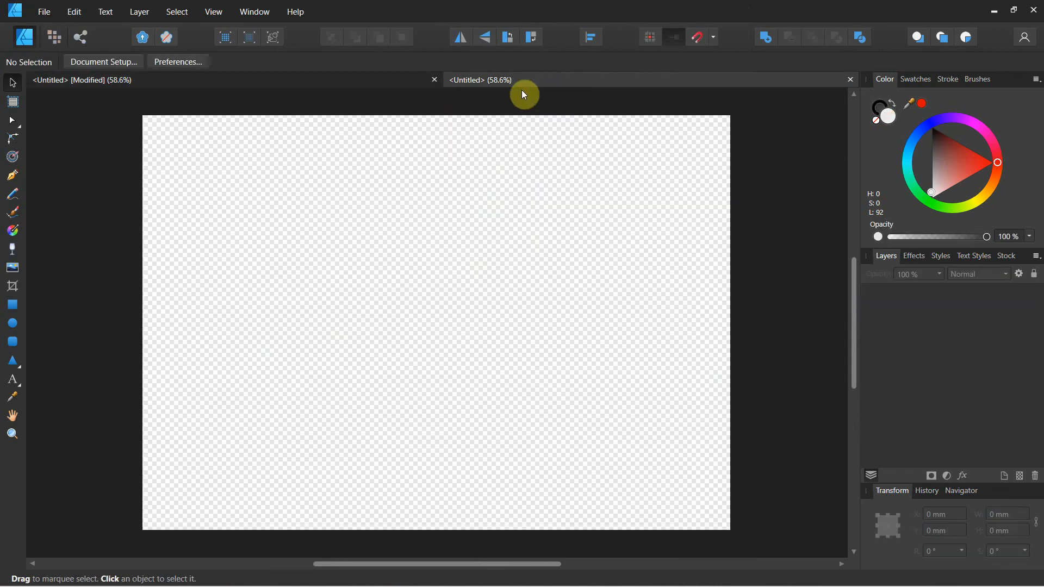
{"action": "right_click", "coordinate": [295, 228]}
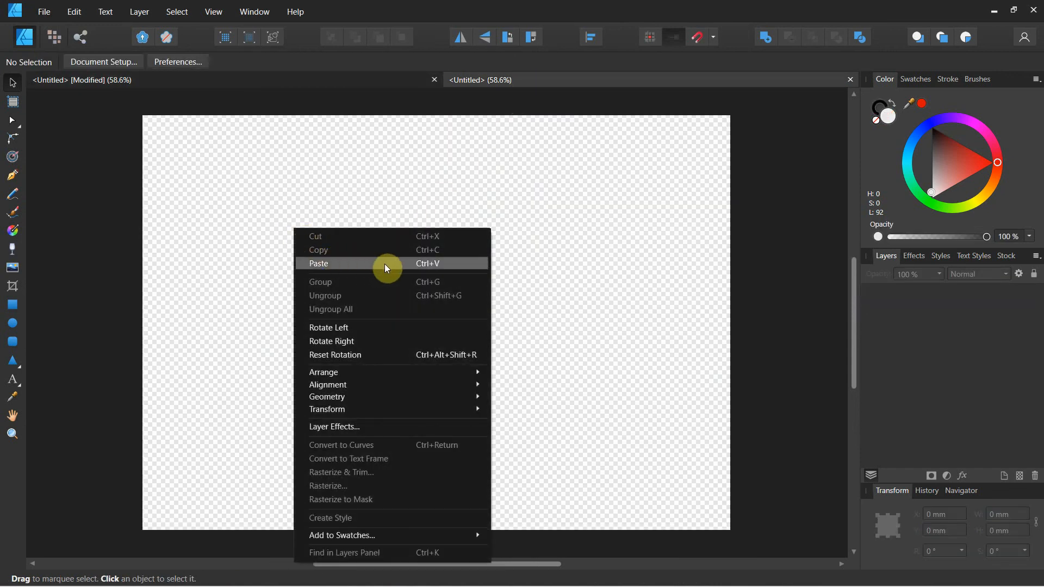
{"action": "left_click", "coordinate": [365, 265]}
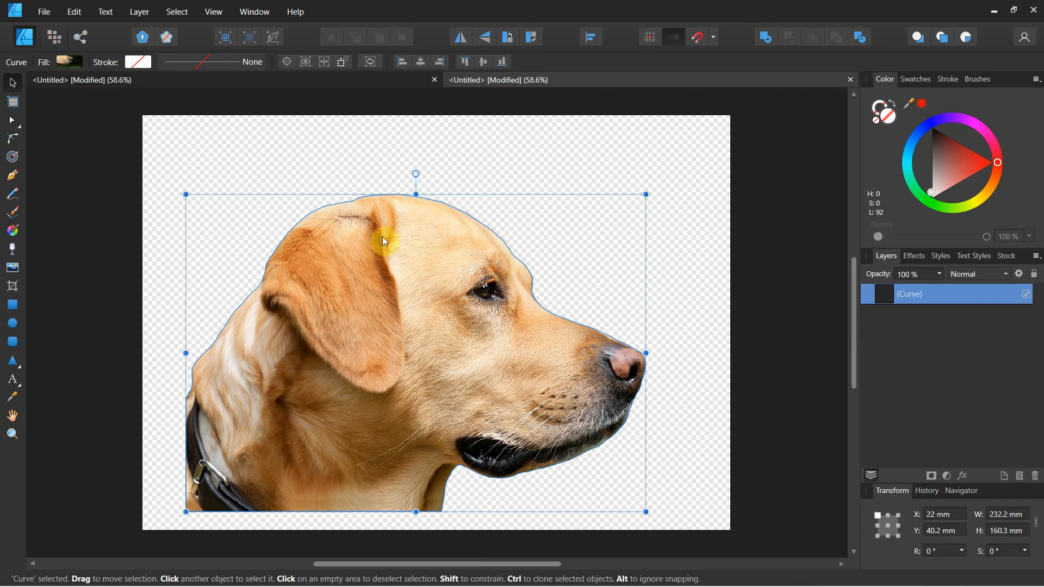
Step: Move the pasted dog into the page's lower-left corner and enlarge it proportionally to cover most of the page, leaving it deselected
{"action": "left_click_drag", "start_coordinate": [382, 235], "coordinate": [365, 246]}
{"action": "left_click_drag", "start_coordinate": [353, 248], "coordinate": [348, 248]}
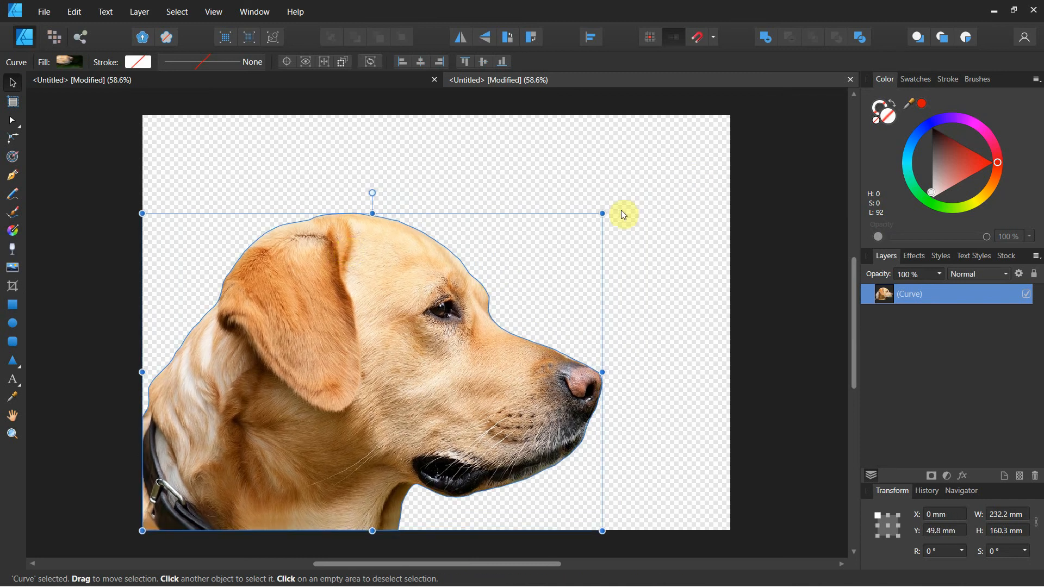
{"action": "left_click_drag", "start_coordinate": [603, 215], "coordinate": [673, 159]}
{"action": "left_click", "coordinate": [745, 206]}
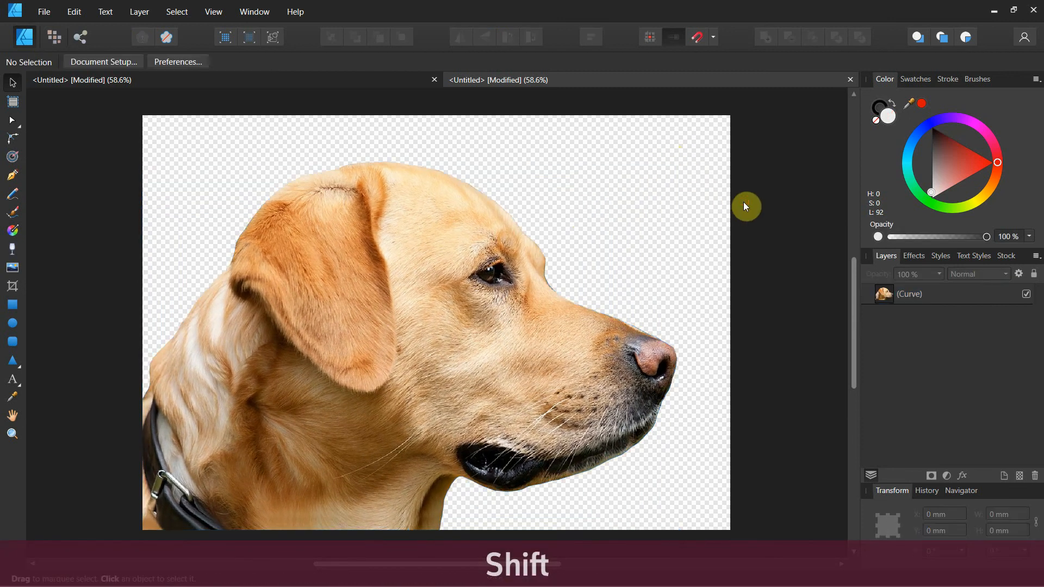